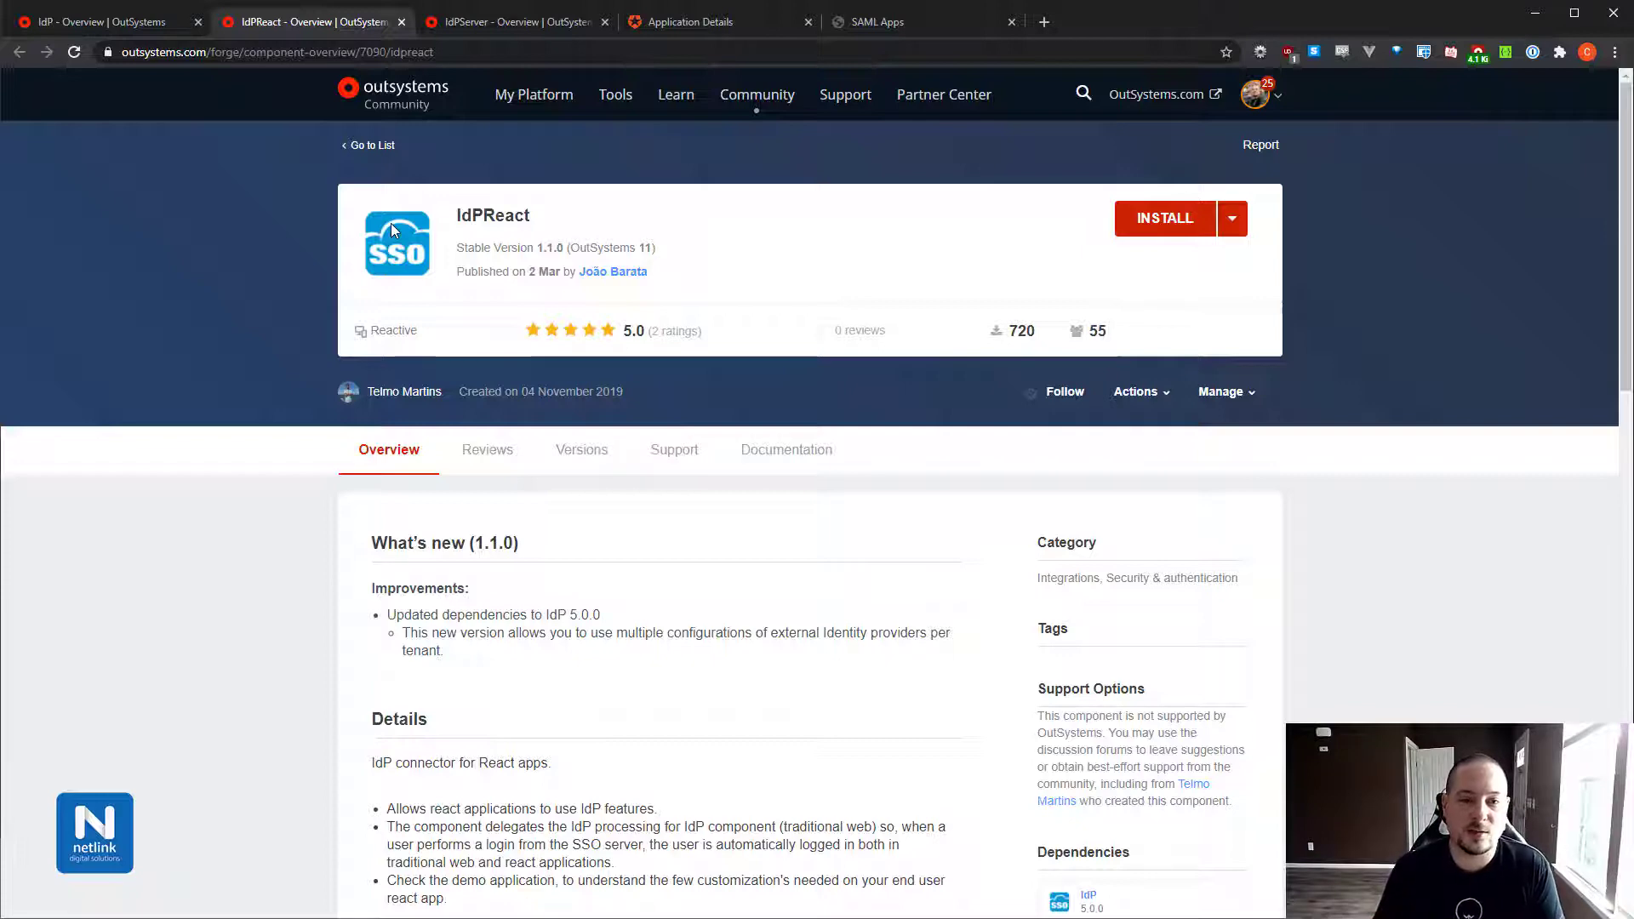
View the IdPServer Forge overview page showing stable version 2.0.0, Traditional Web.
{"action": "left_click", "coordinate": [502, 24]}
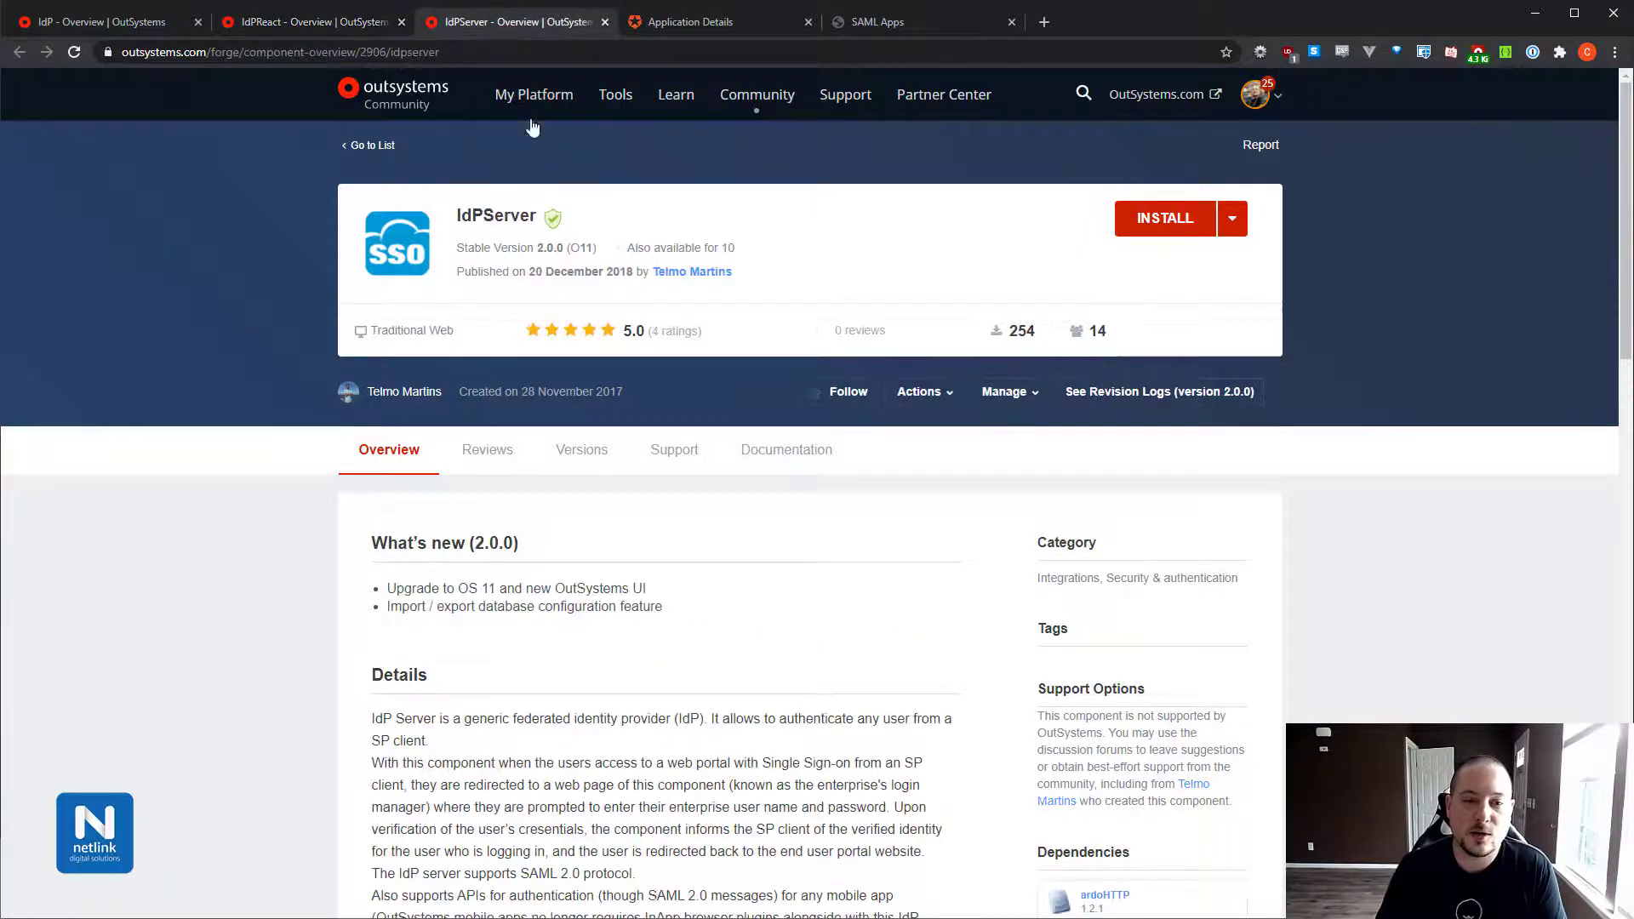
{"action": "mouse_move", "coordinate": [545, 215]}
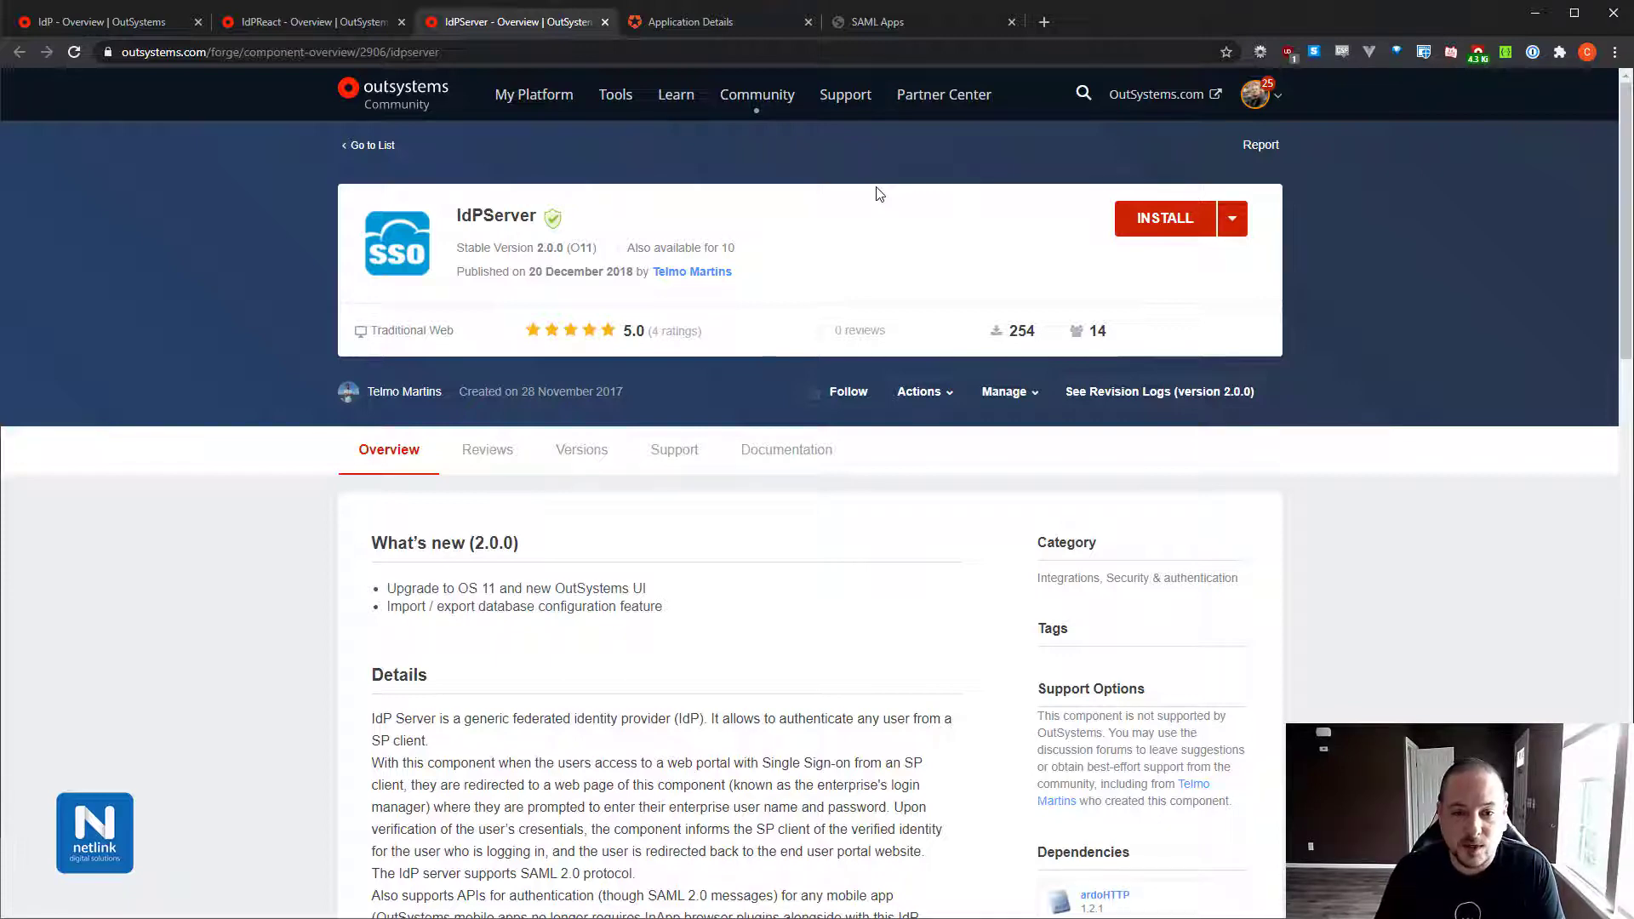
Review the Auth0 SAML2 Web App addon's protocol parameters, then go to the IdP's SAML Apps list.
{"action": "left_click", "coordinate": [689, 22]}
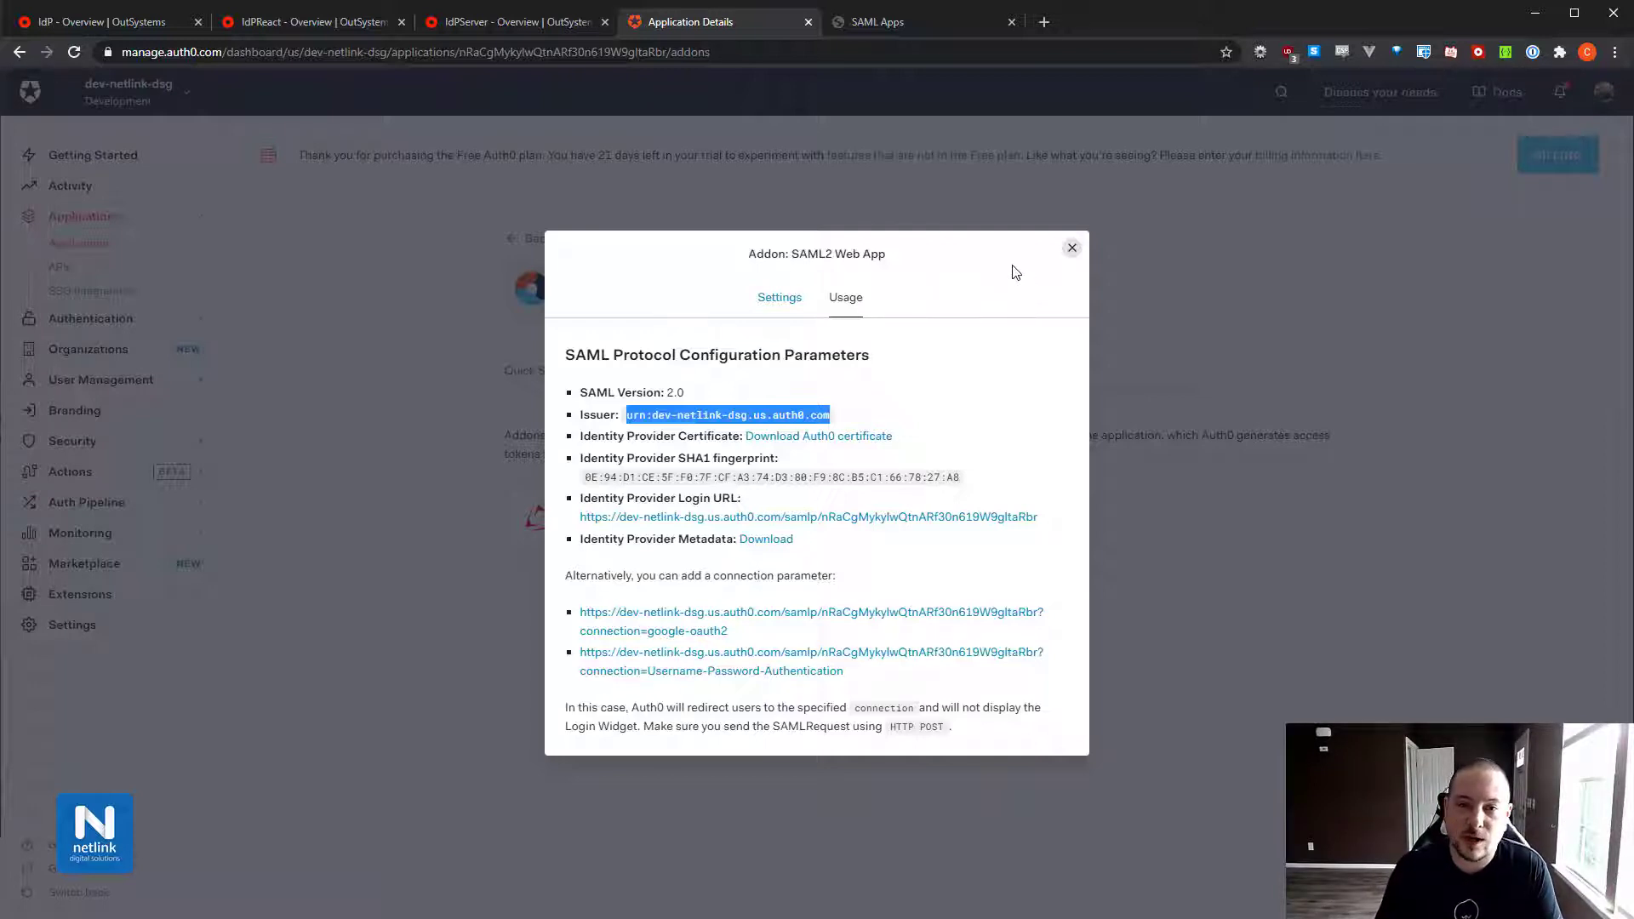
{"action": "left_click", "coordinate": [974, 33]}
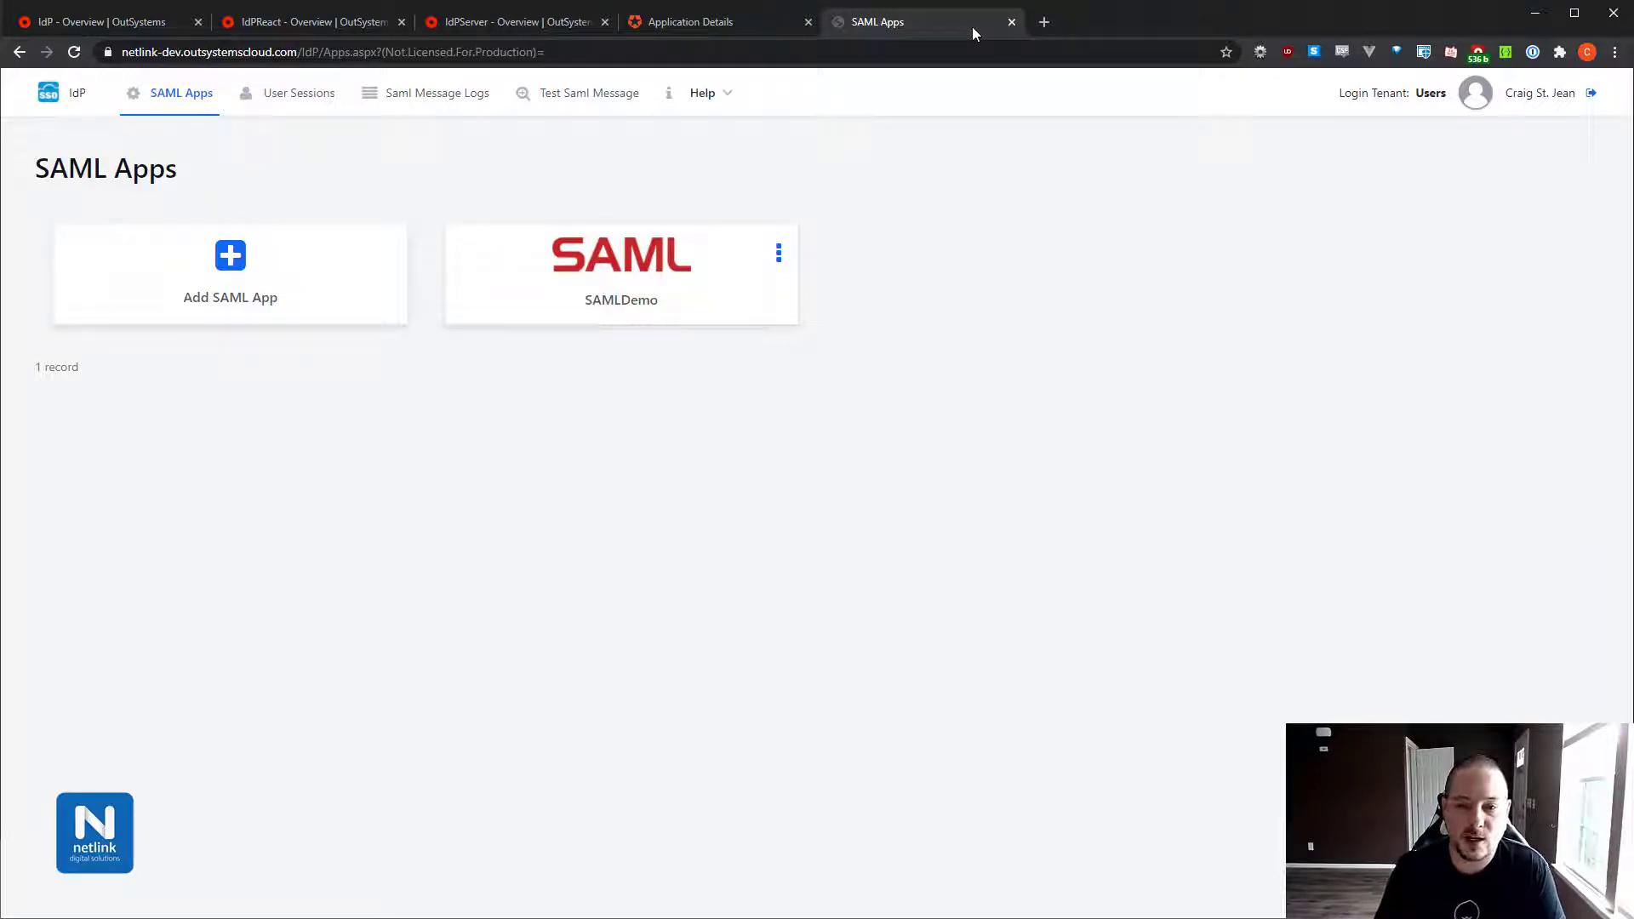
Add a SAML app with provider Other and app name InAndOutDemo, and save it.
{"action": "left_click", "coordinate": [292, 263]}
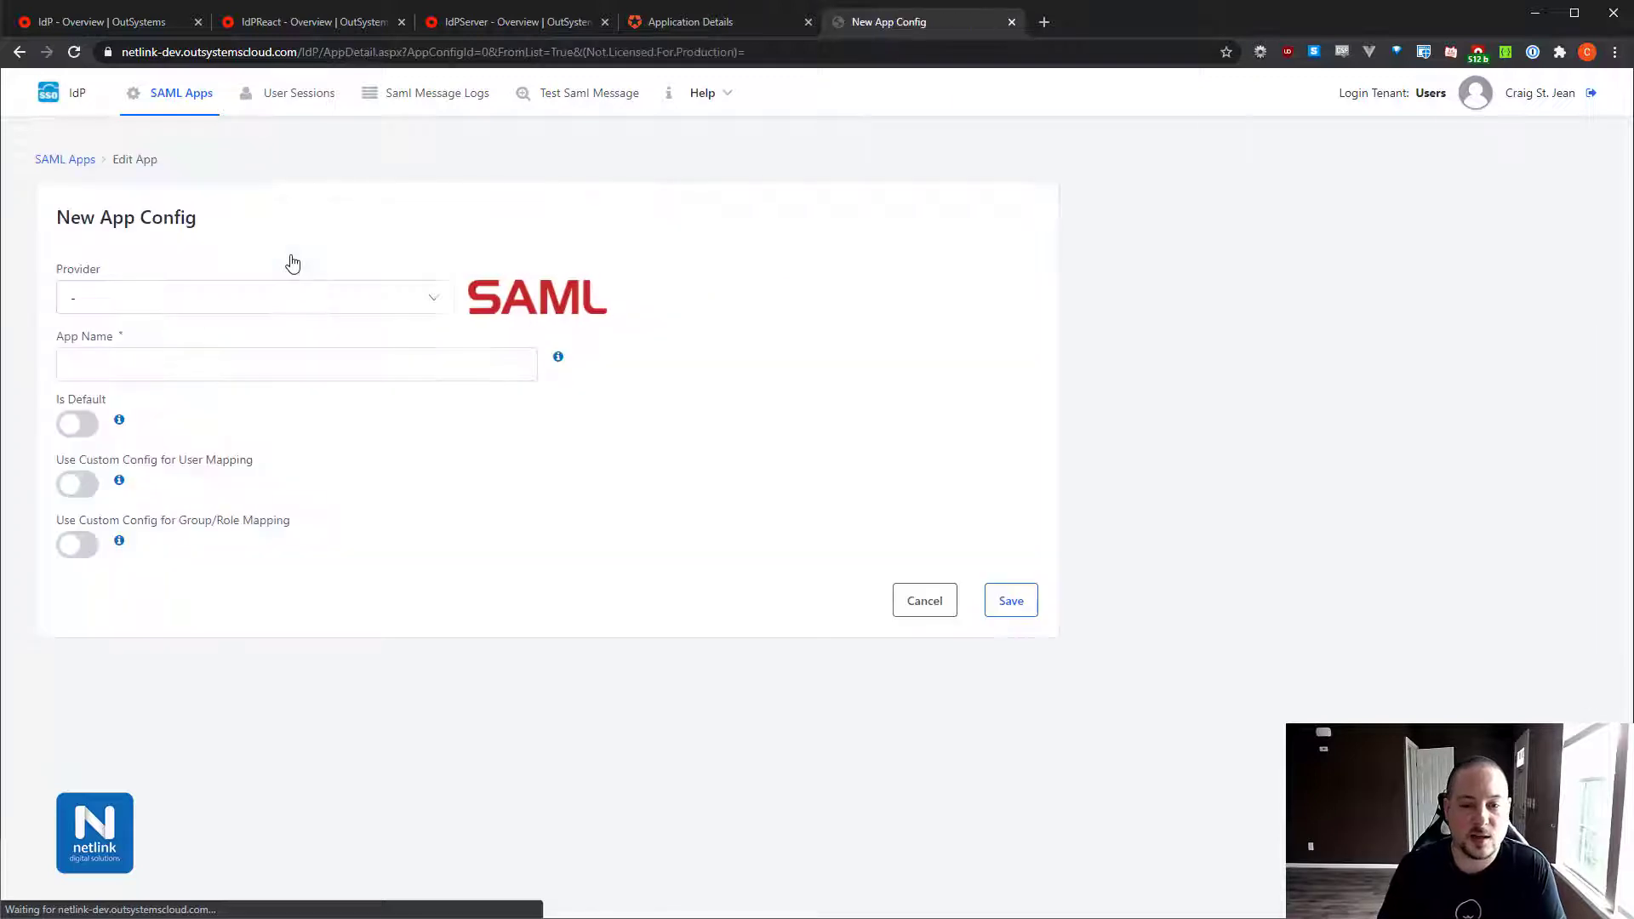
{"action": "left_click", "coordinate": [253, 298]}
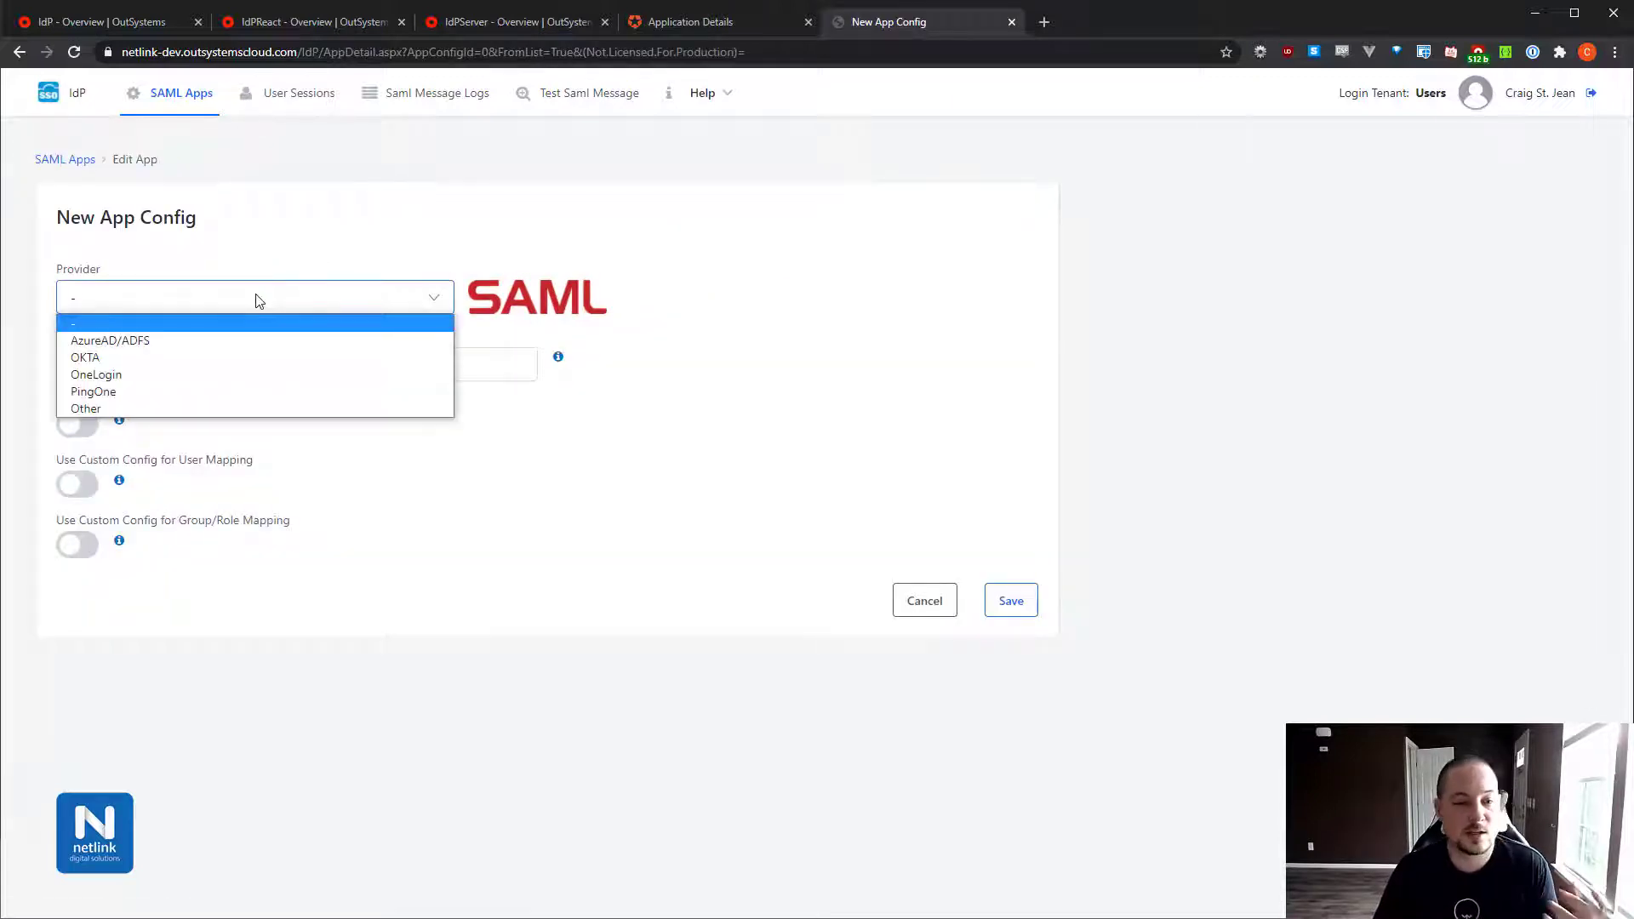
{"action": "left_click", "coordinate": [157, 407]}
{"action": "left_click", "coordinate": [158, 366]}
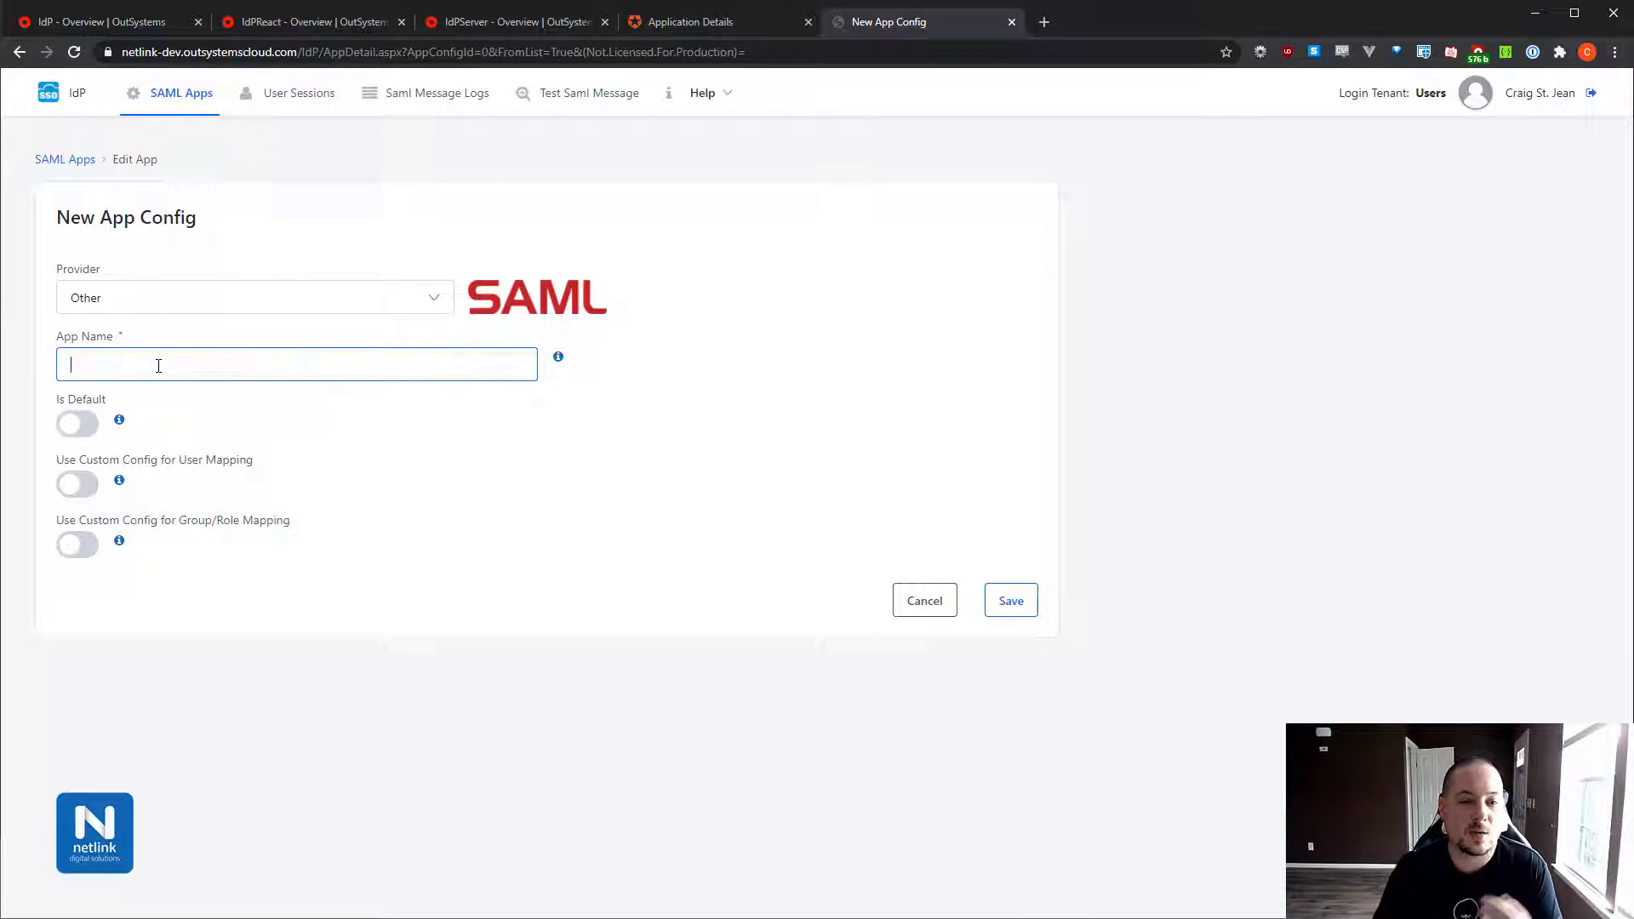
{"action": "type", "text": "InAnd"}
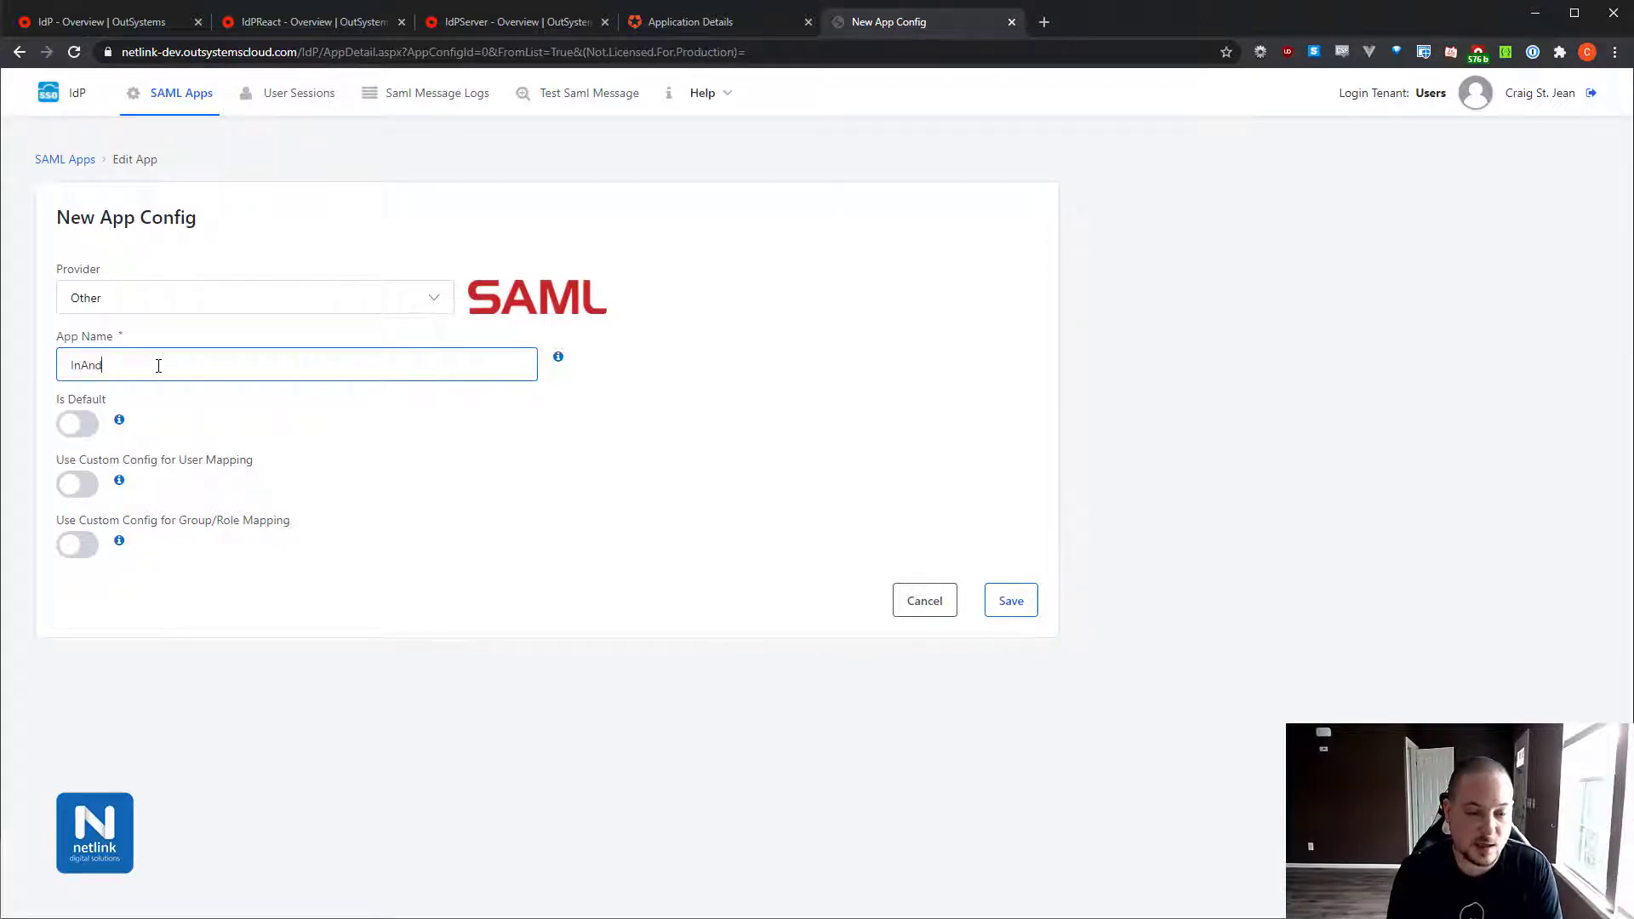
{"action": "type", "text": "OutDemo"}
{"action": "double_click", "coordinate": [158, 366]}
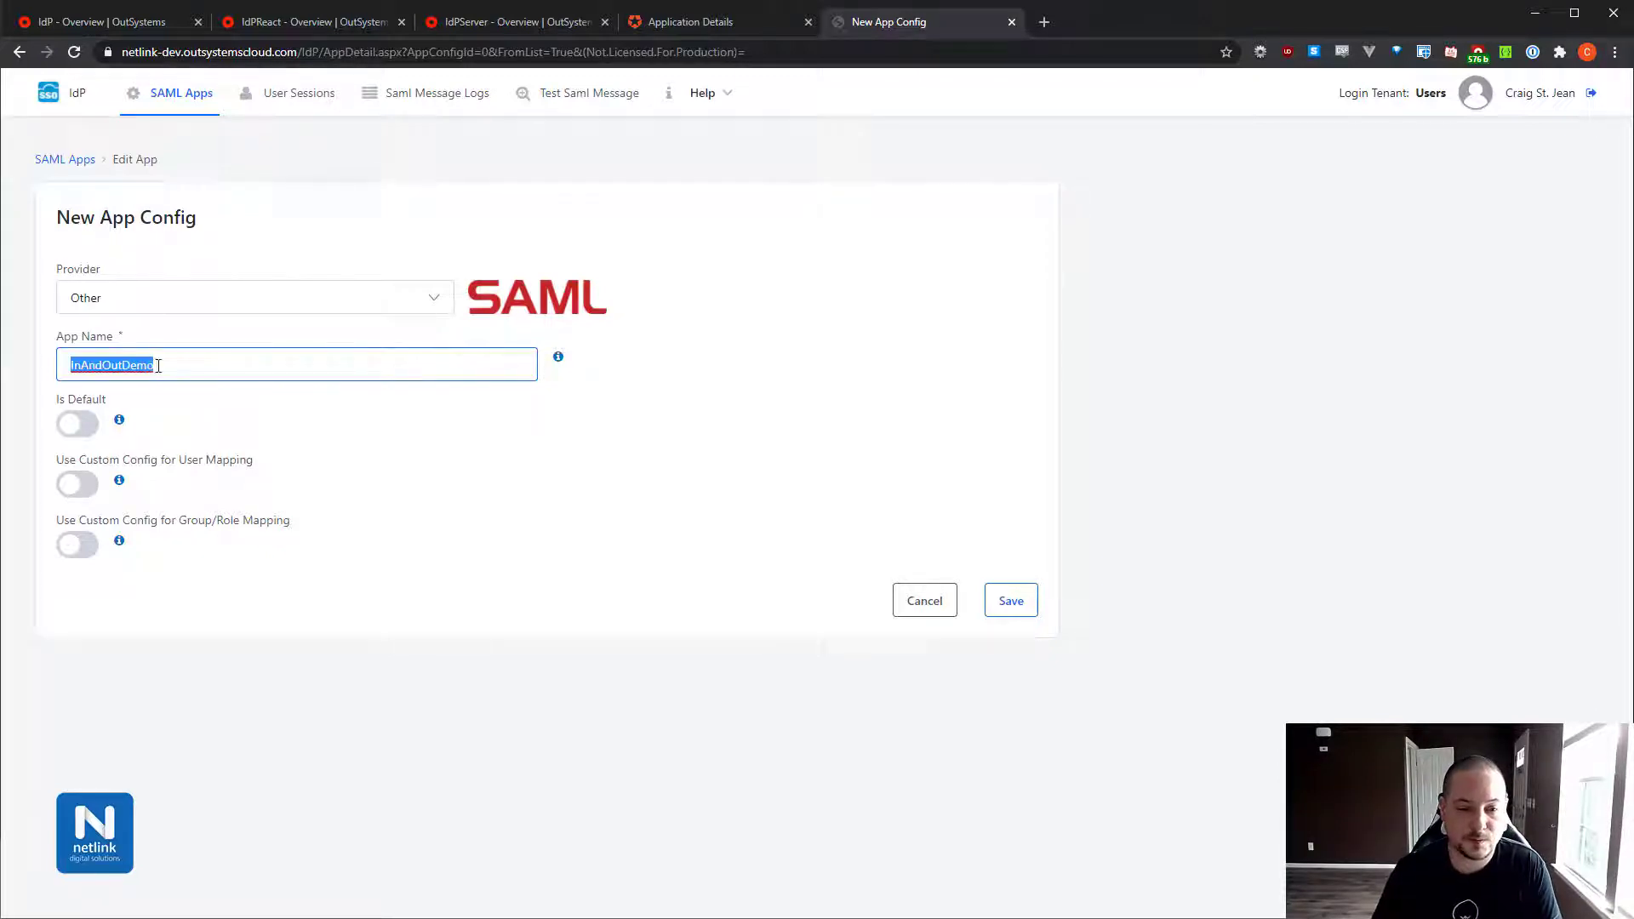
{"action": "left_click", "coordinate": [1011, 602]}
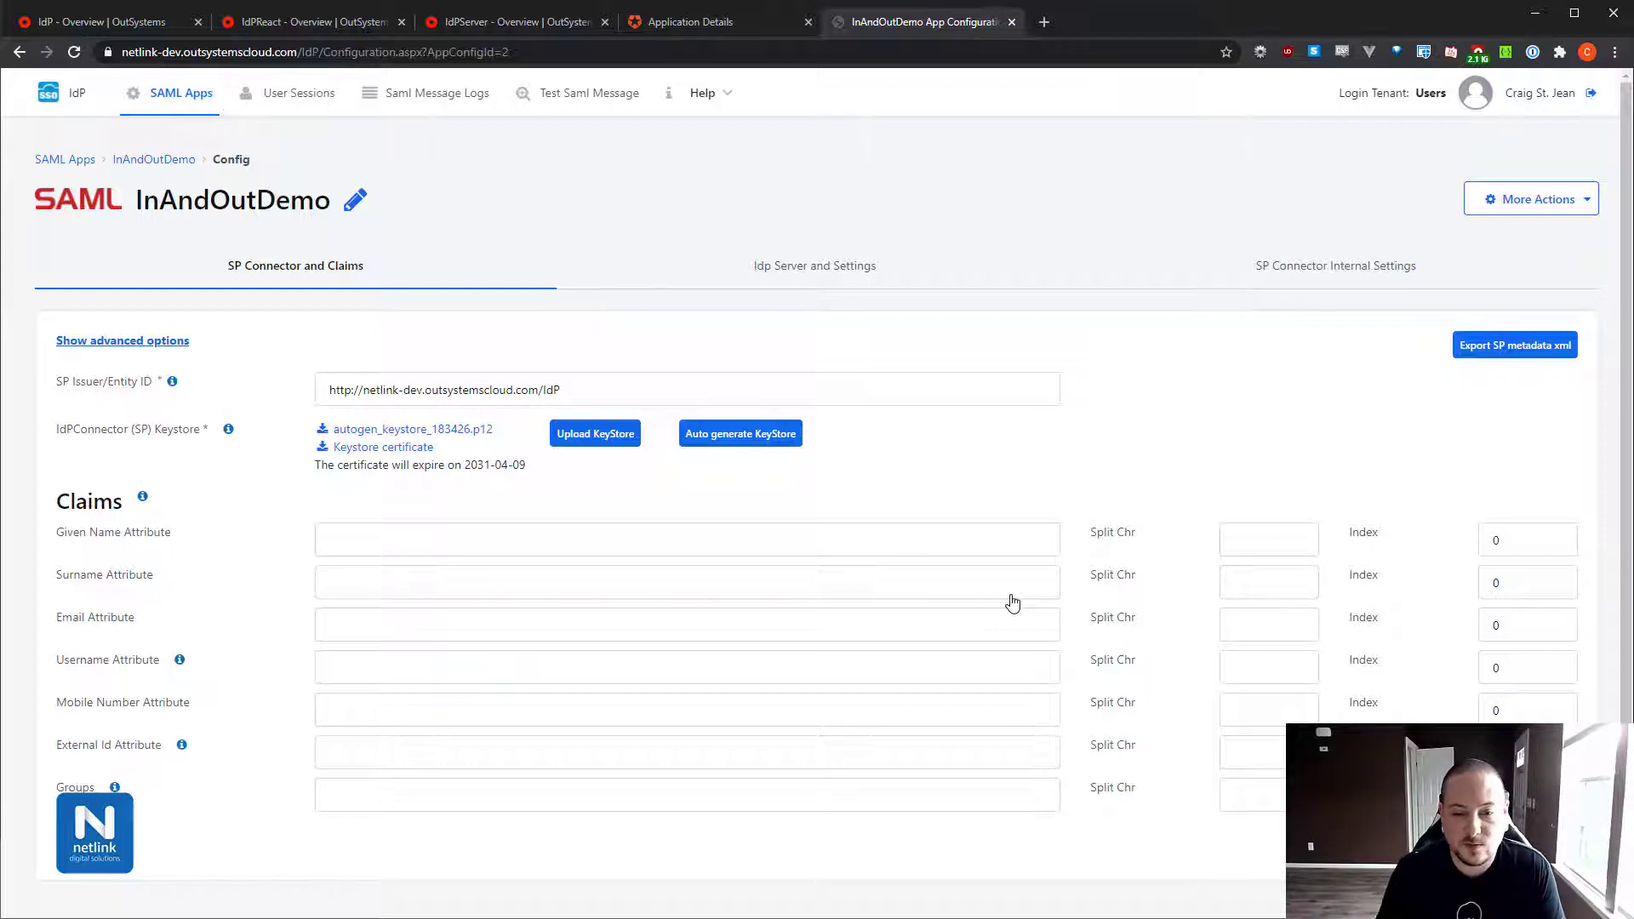
Import the Auth0 metadata XML into InAndOutDemo's IdP Server settings, loading the certificate expiring 2034-12-17.
{"action": "left_click", "coordinate": [833, 279]}
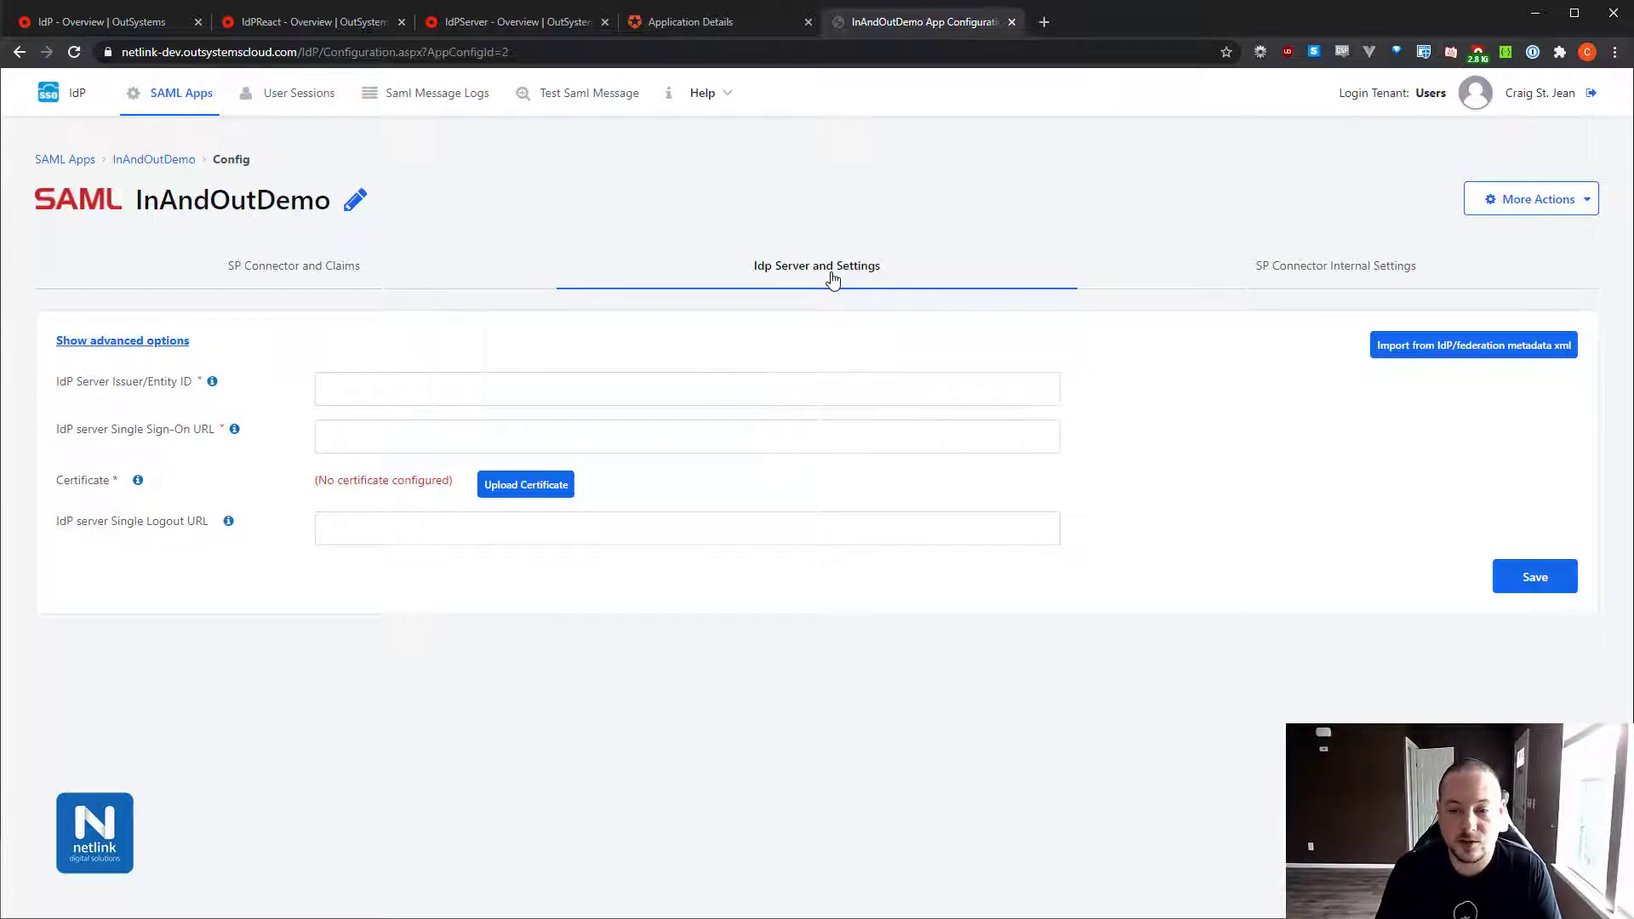
{"action": "left_click", "coordinate": [1432, 355]}
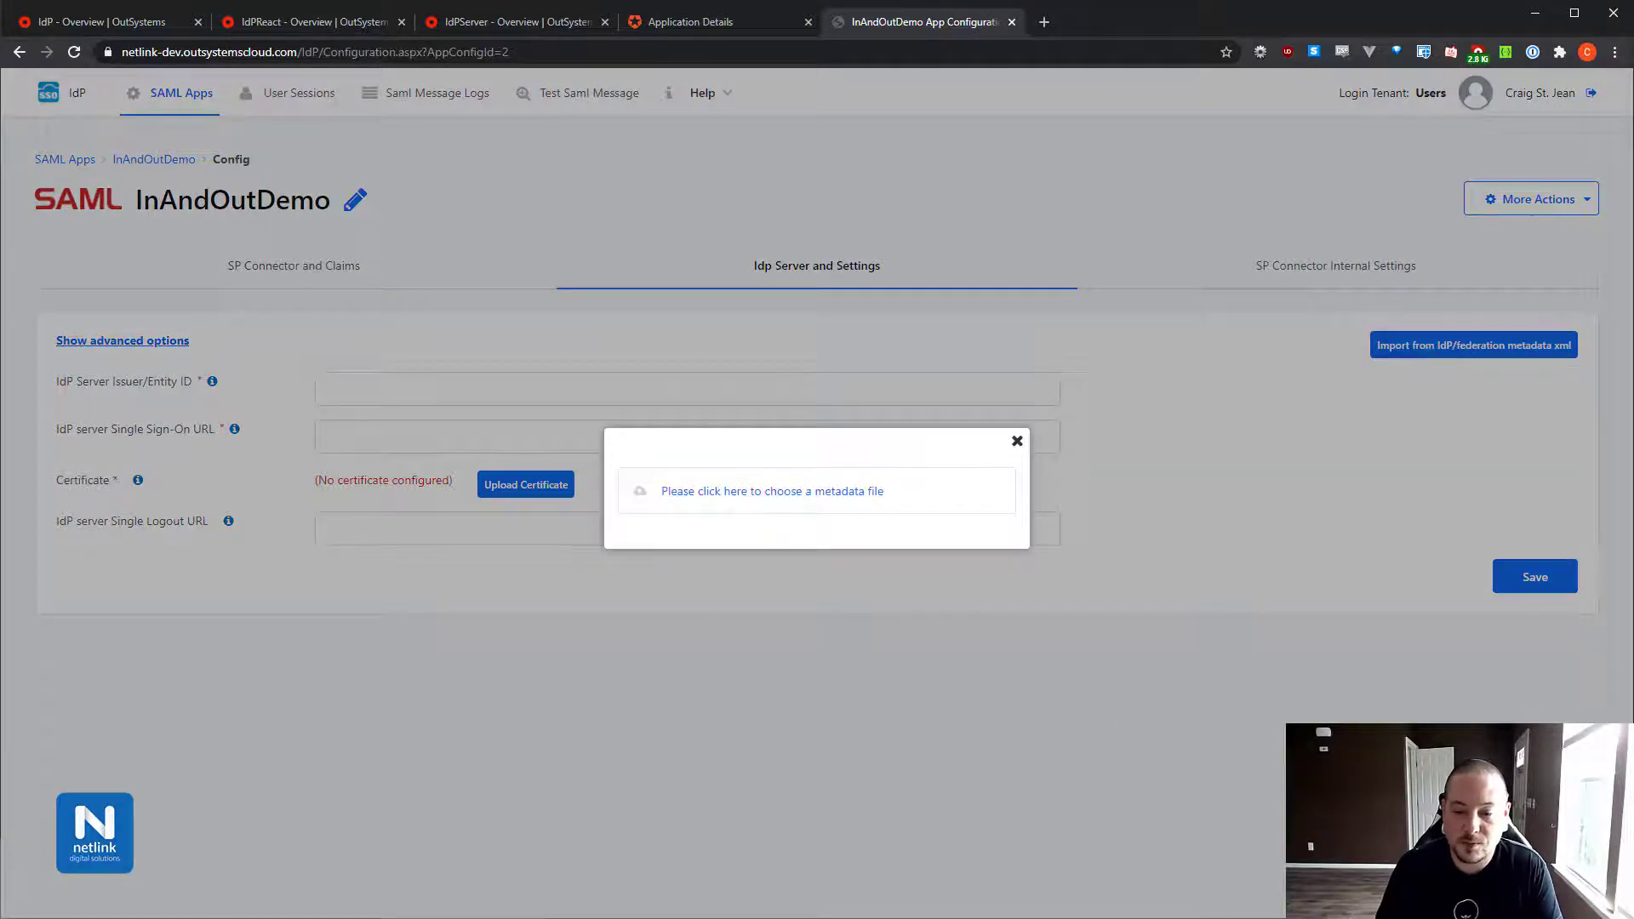
{"action": "left_click_drag", "start_coordinate": [957, 808], "coordinate": [845, 506]}
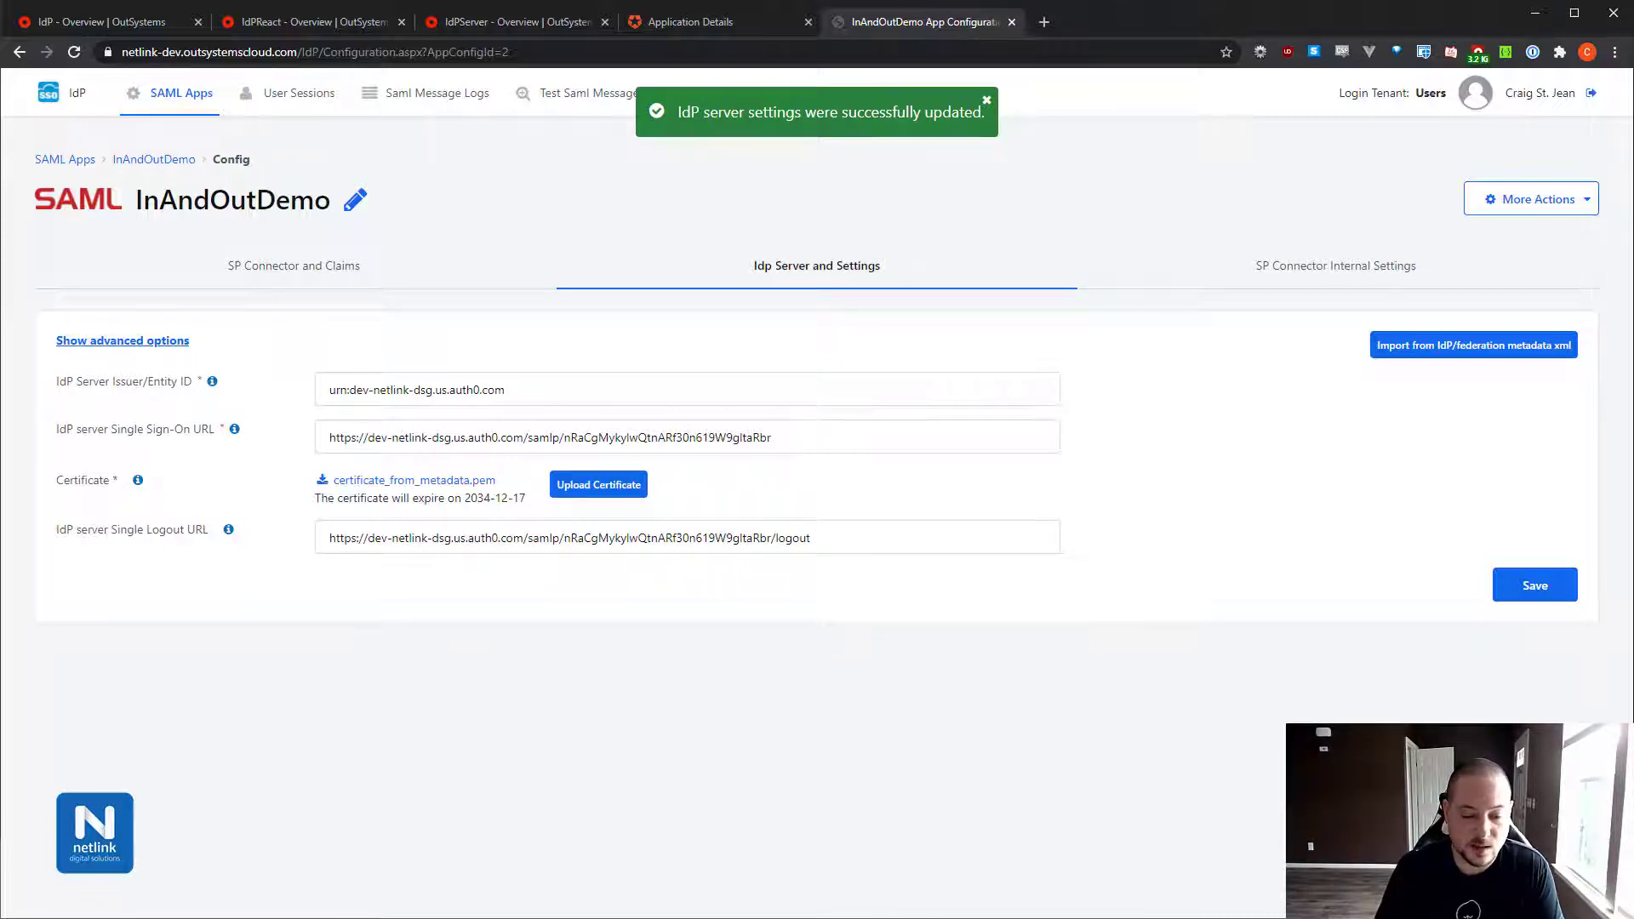
{"action": "key", "text": "alt+Tab"}
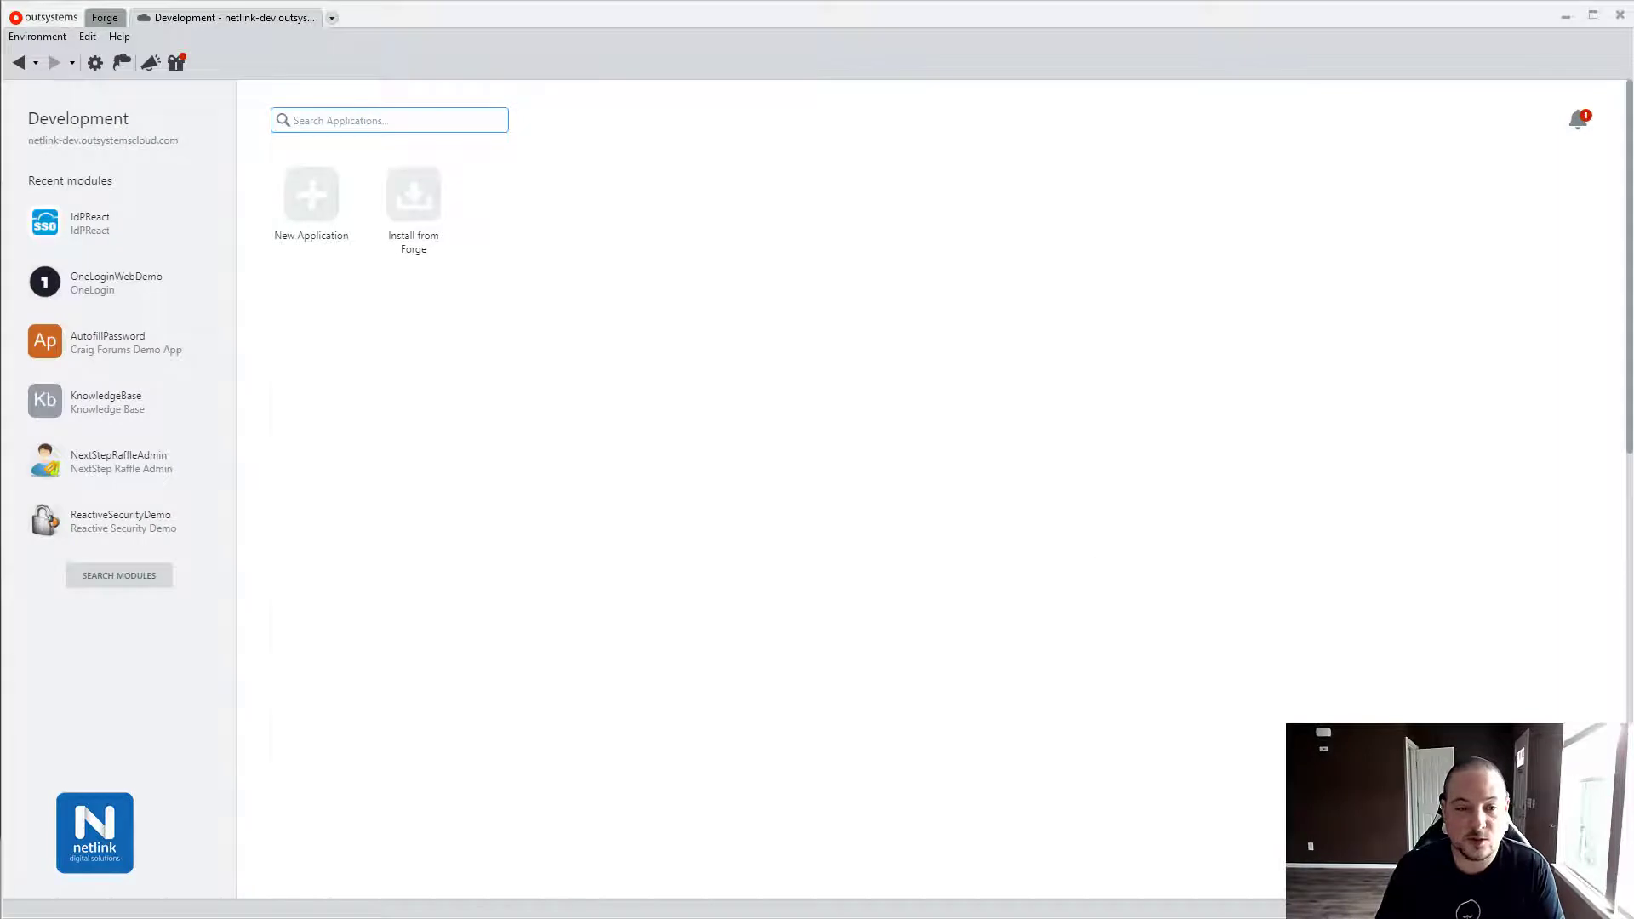
Create a from-scratch Reactive Web App named InAndOutDemo along with its InAndOutDemo module.
{"action": "left_click", "coordinate": [322, 217]}
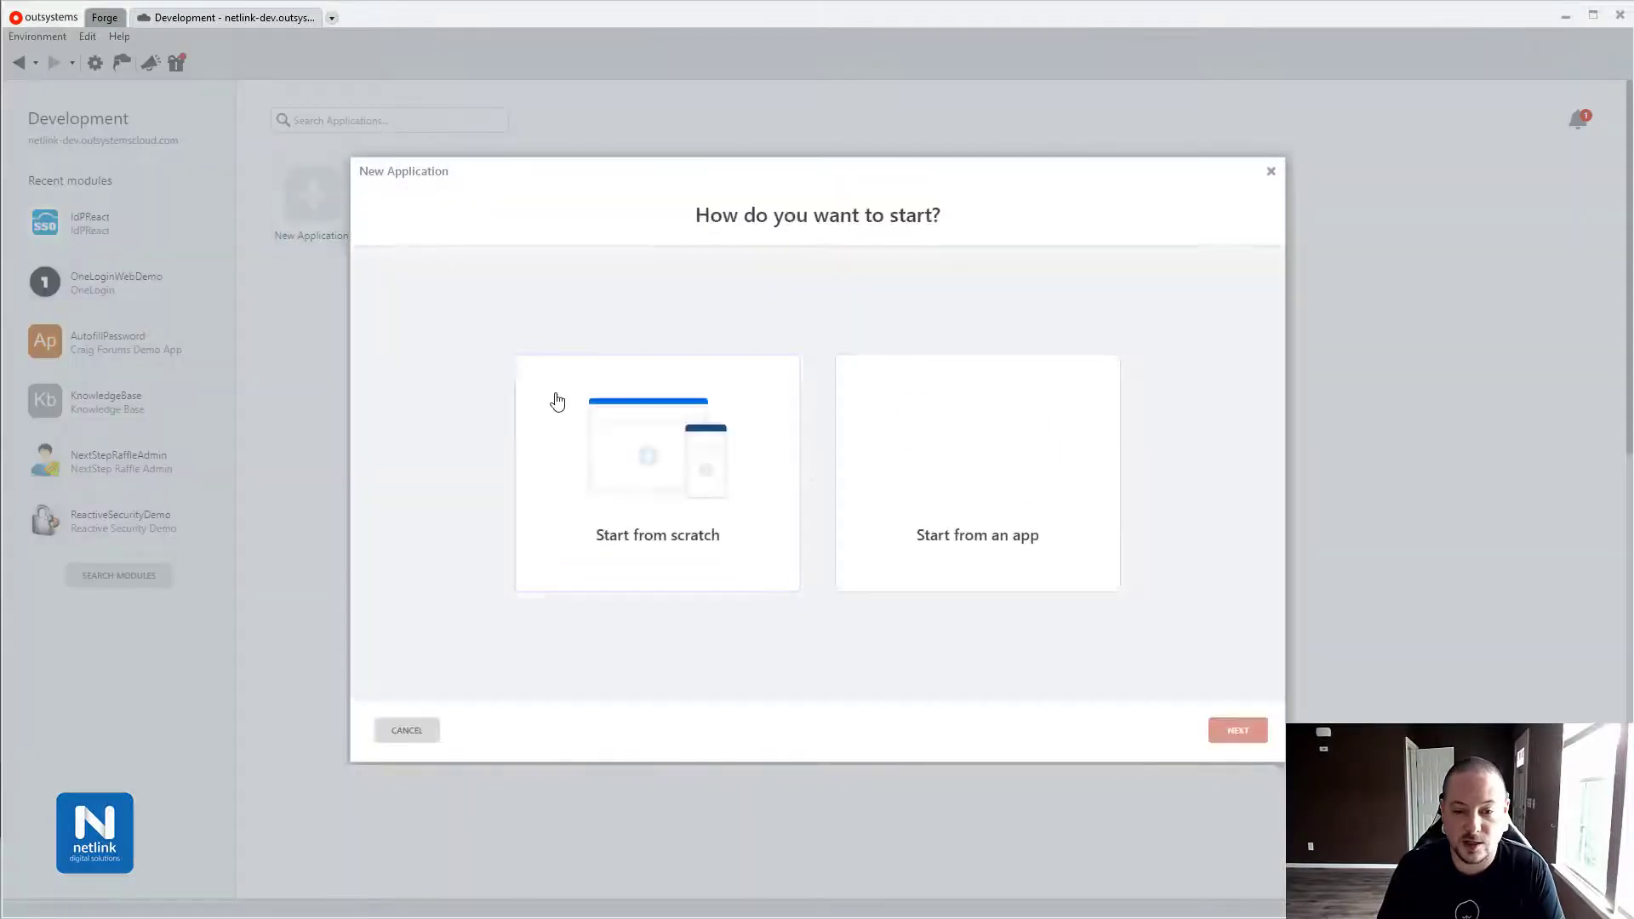
{"action": "left_click", "coordinate": [1251, 732]}
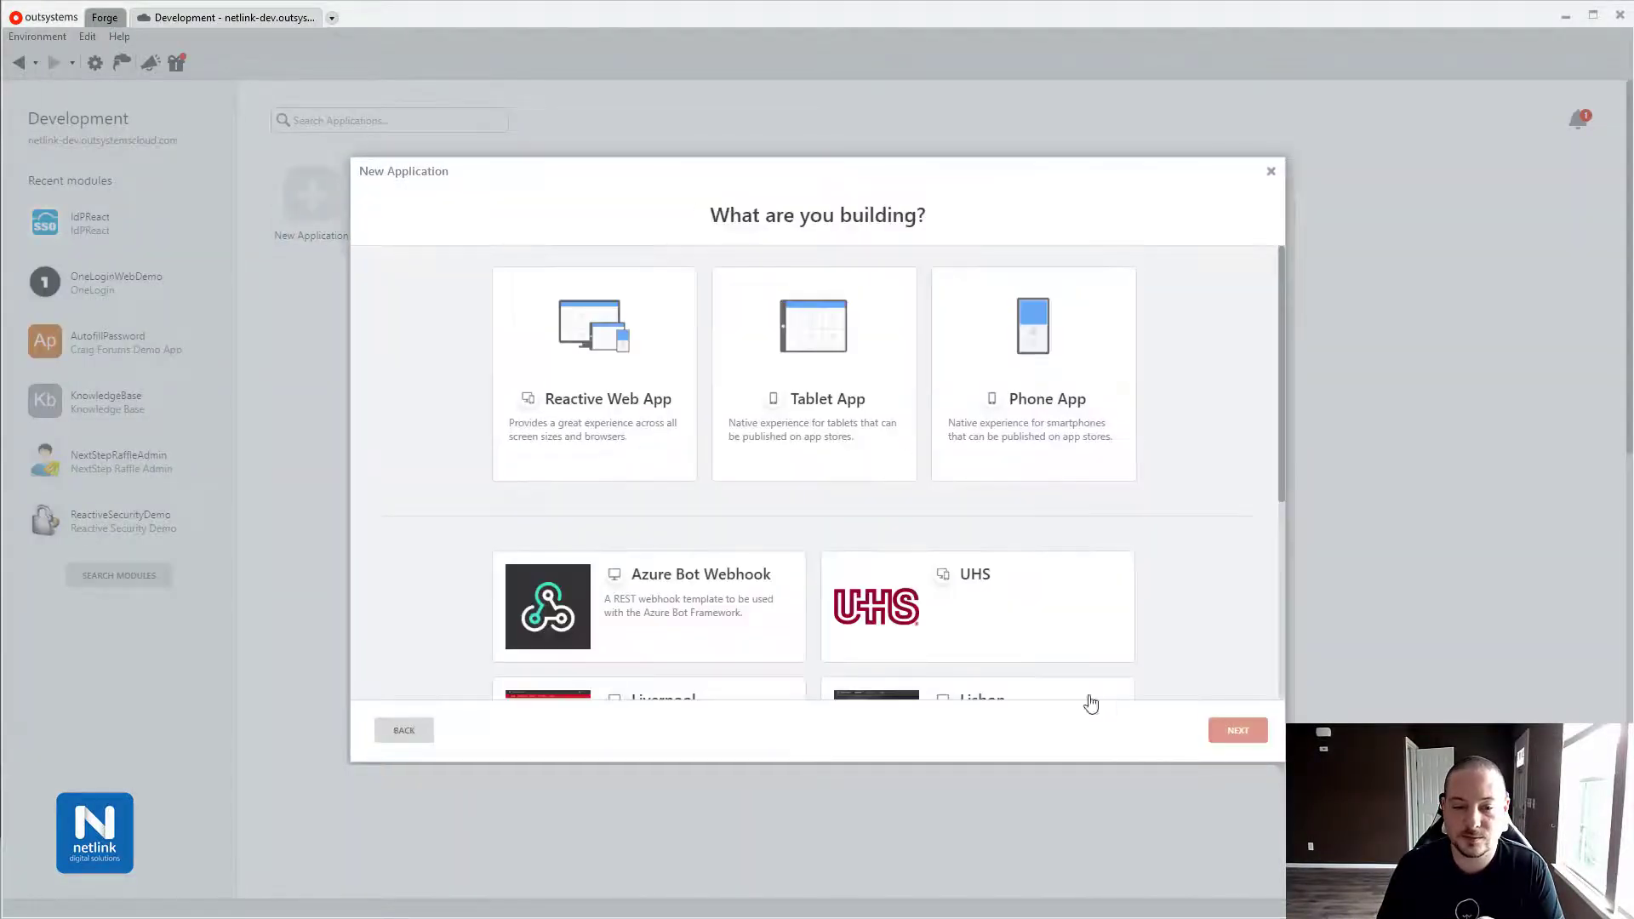
{"action": "left_click", "coordinate": [639, 371]}
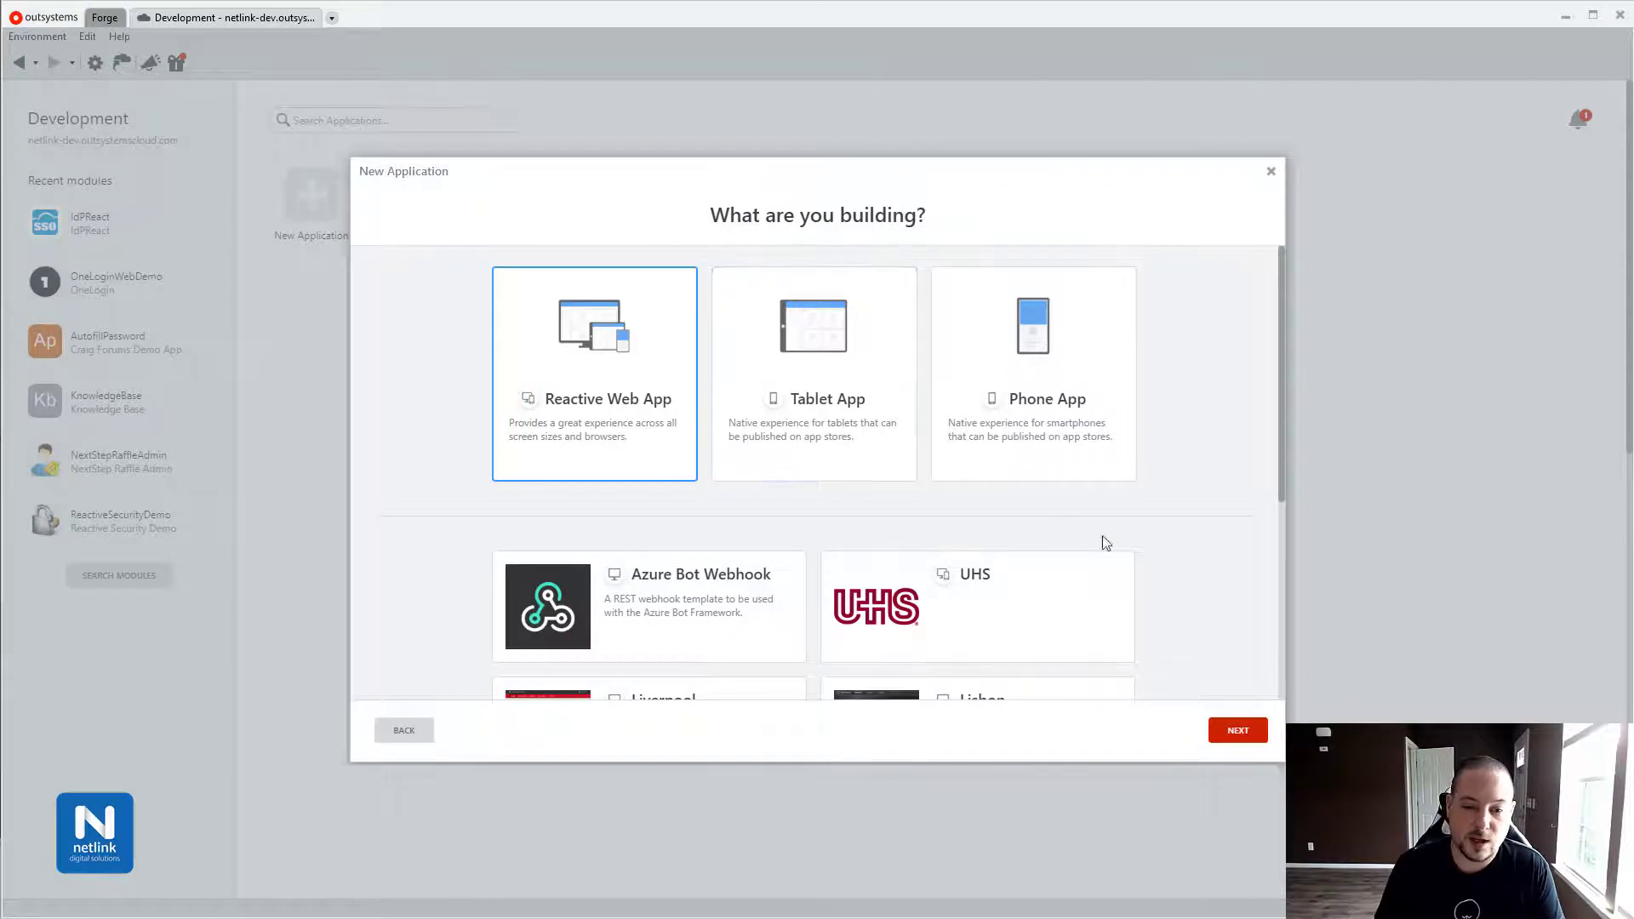
{"action": "left_click", "coordinate": [1236, 739]}
{"action": "type", "text": "InAndOutDemo"}
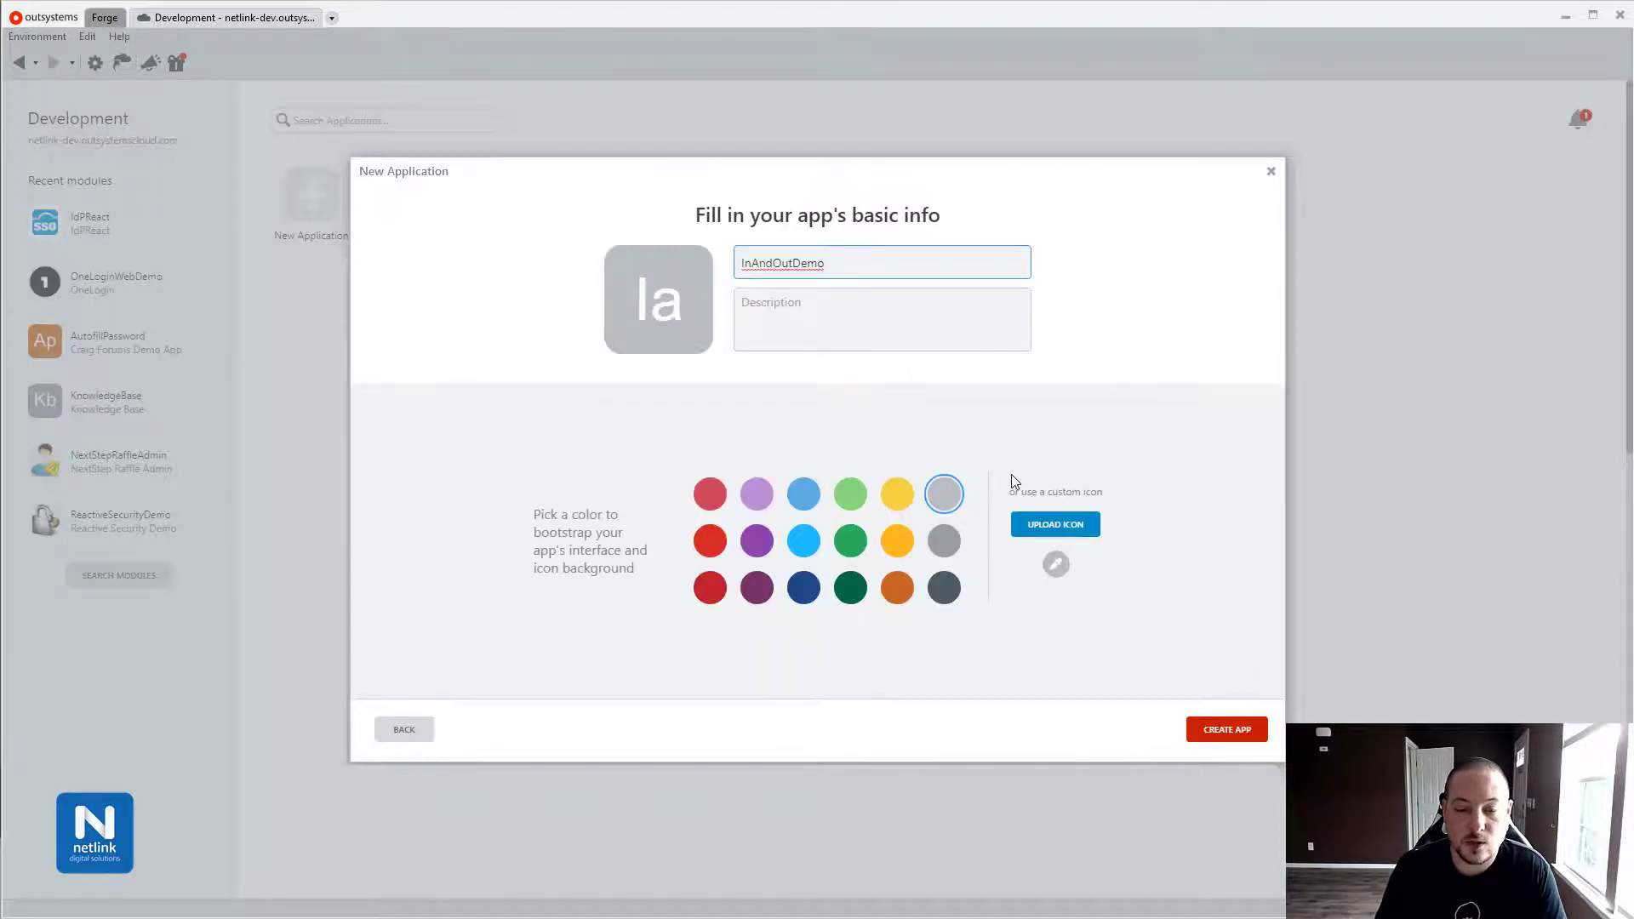
{"action": "left_click", "coordinate": [1241, 721]}
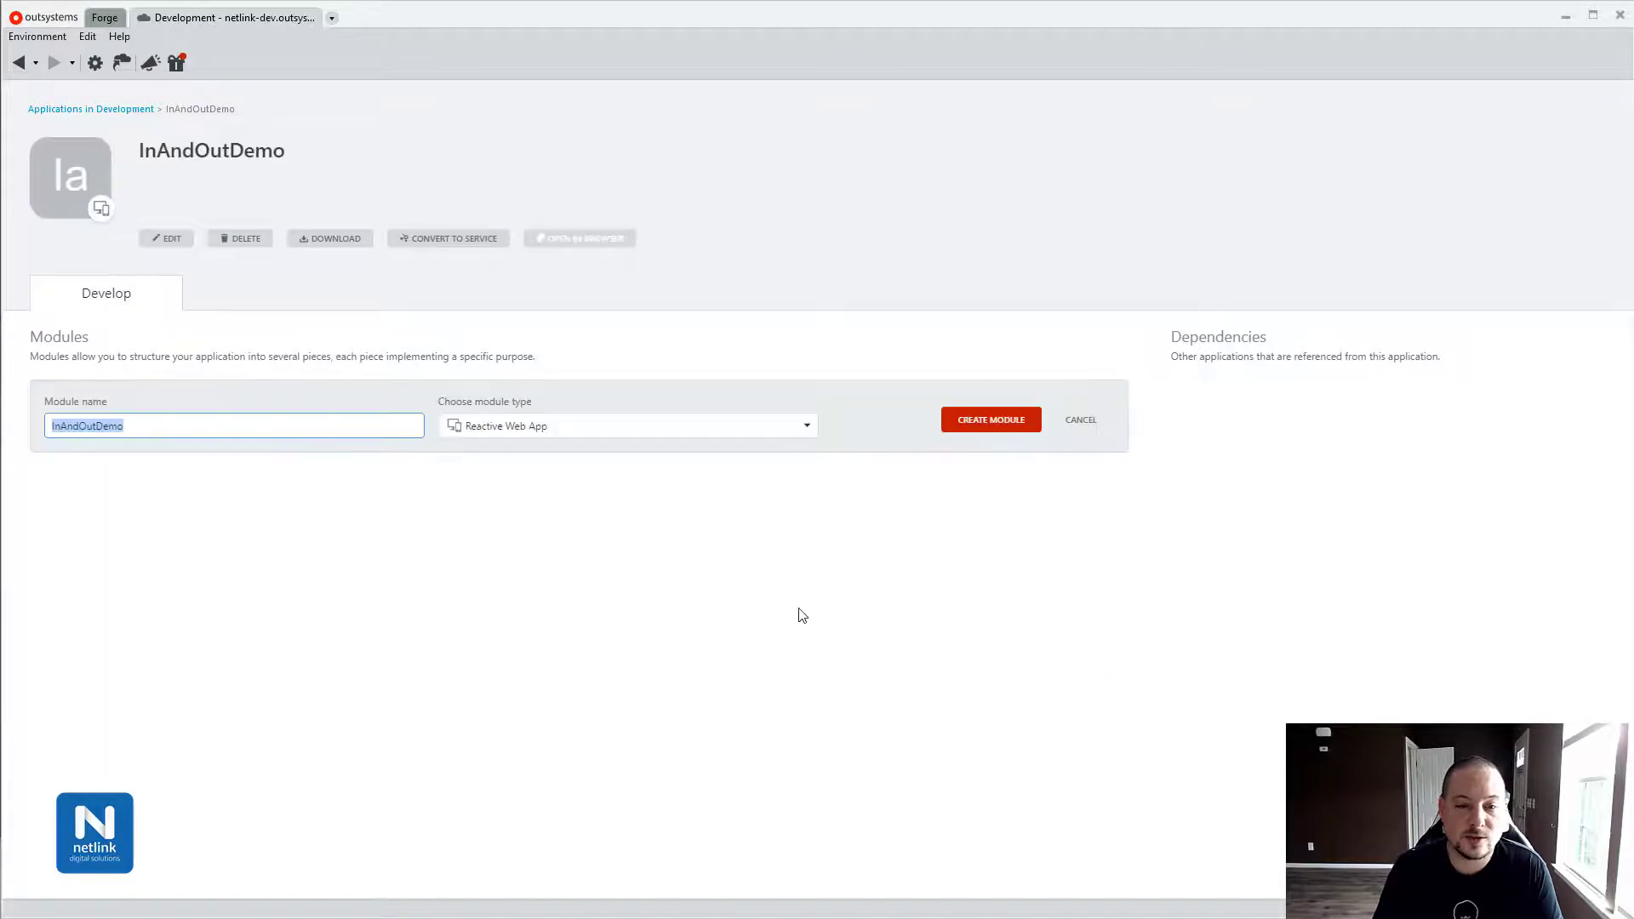
{"action": "left_click", "coordinate": [981, 422]}
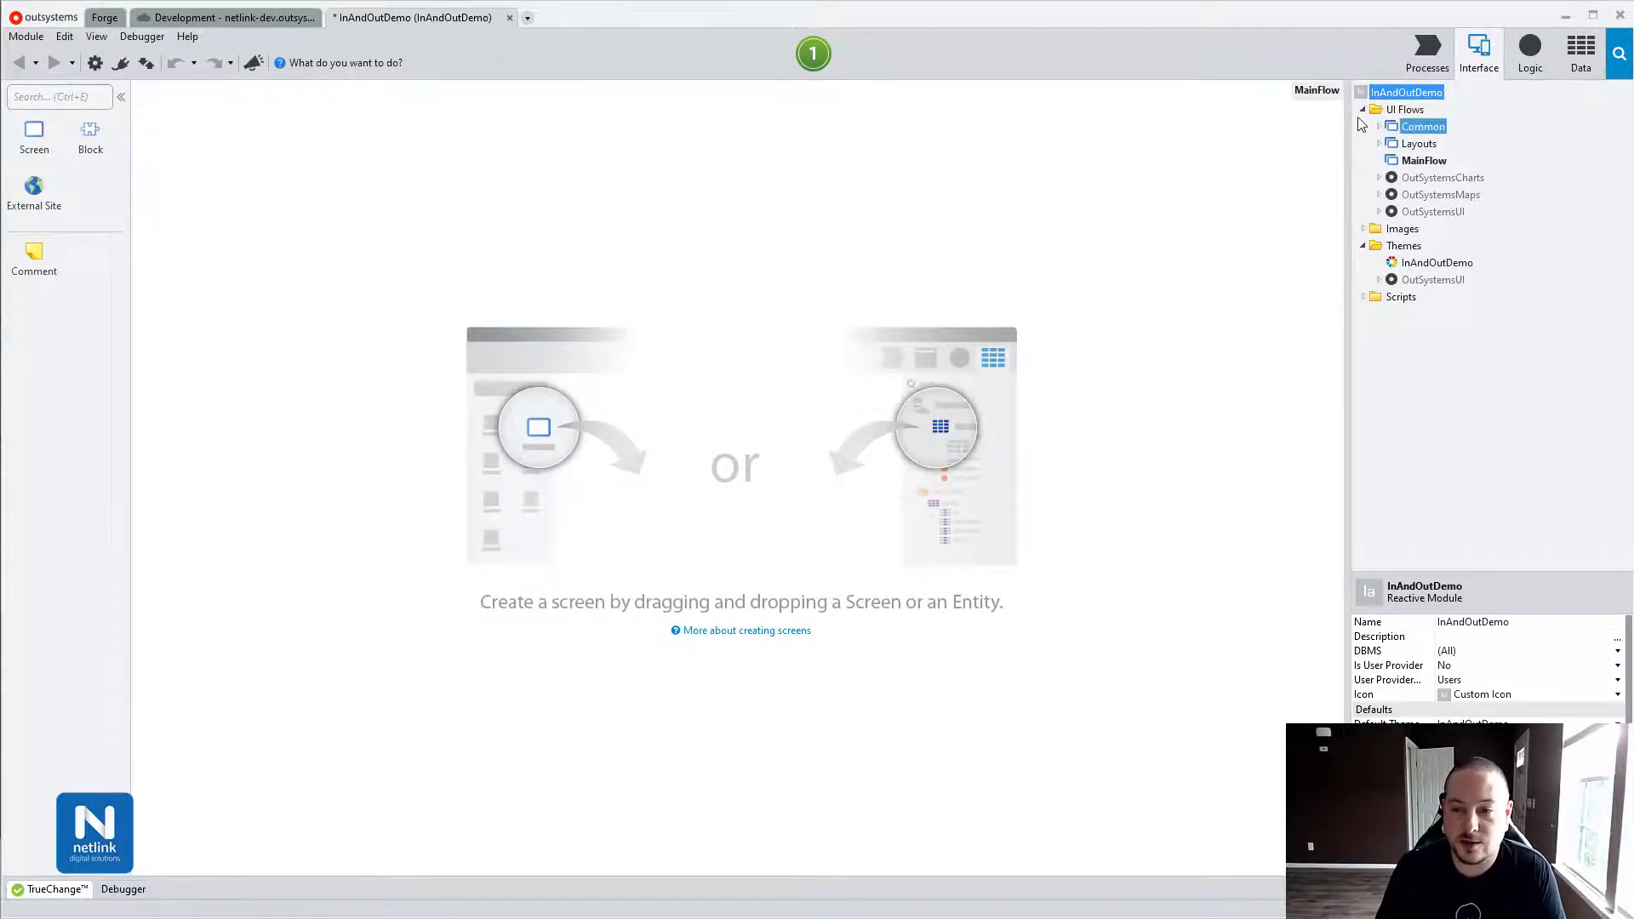
Open the Common flow's OnException action and select its User_GetUnifiedLoginUrl and Found Unified Login URL nodes.
{"action": "left_click", "coordinate": [1378, 125]}
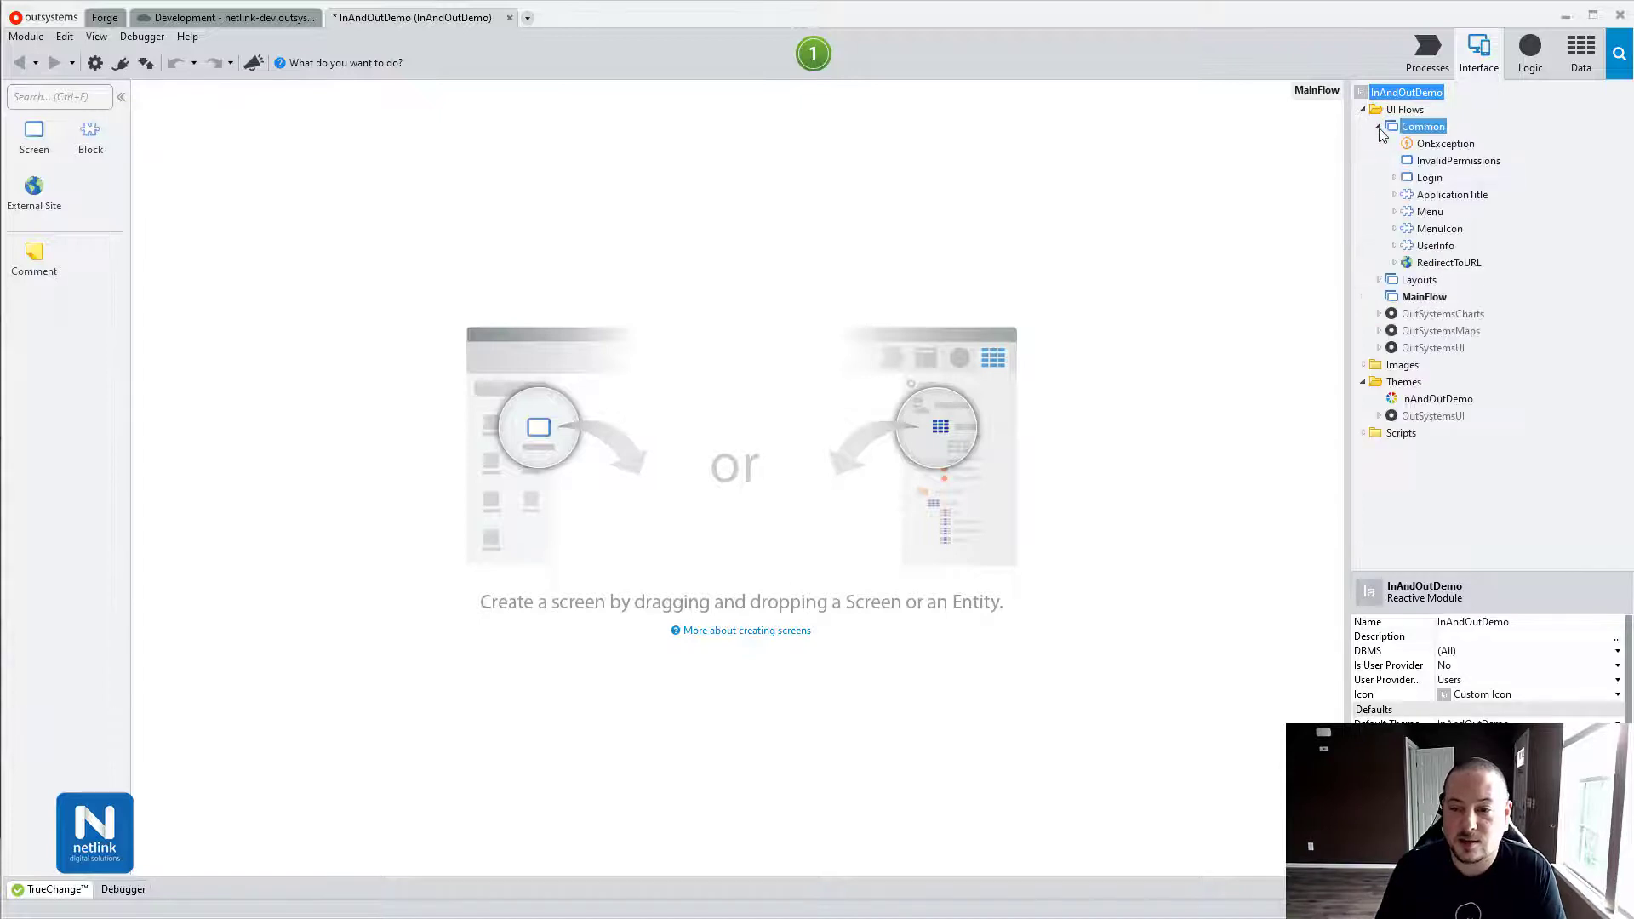
{"action": "double_click", "coordinate": [1427, 145]}
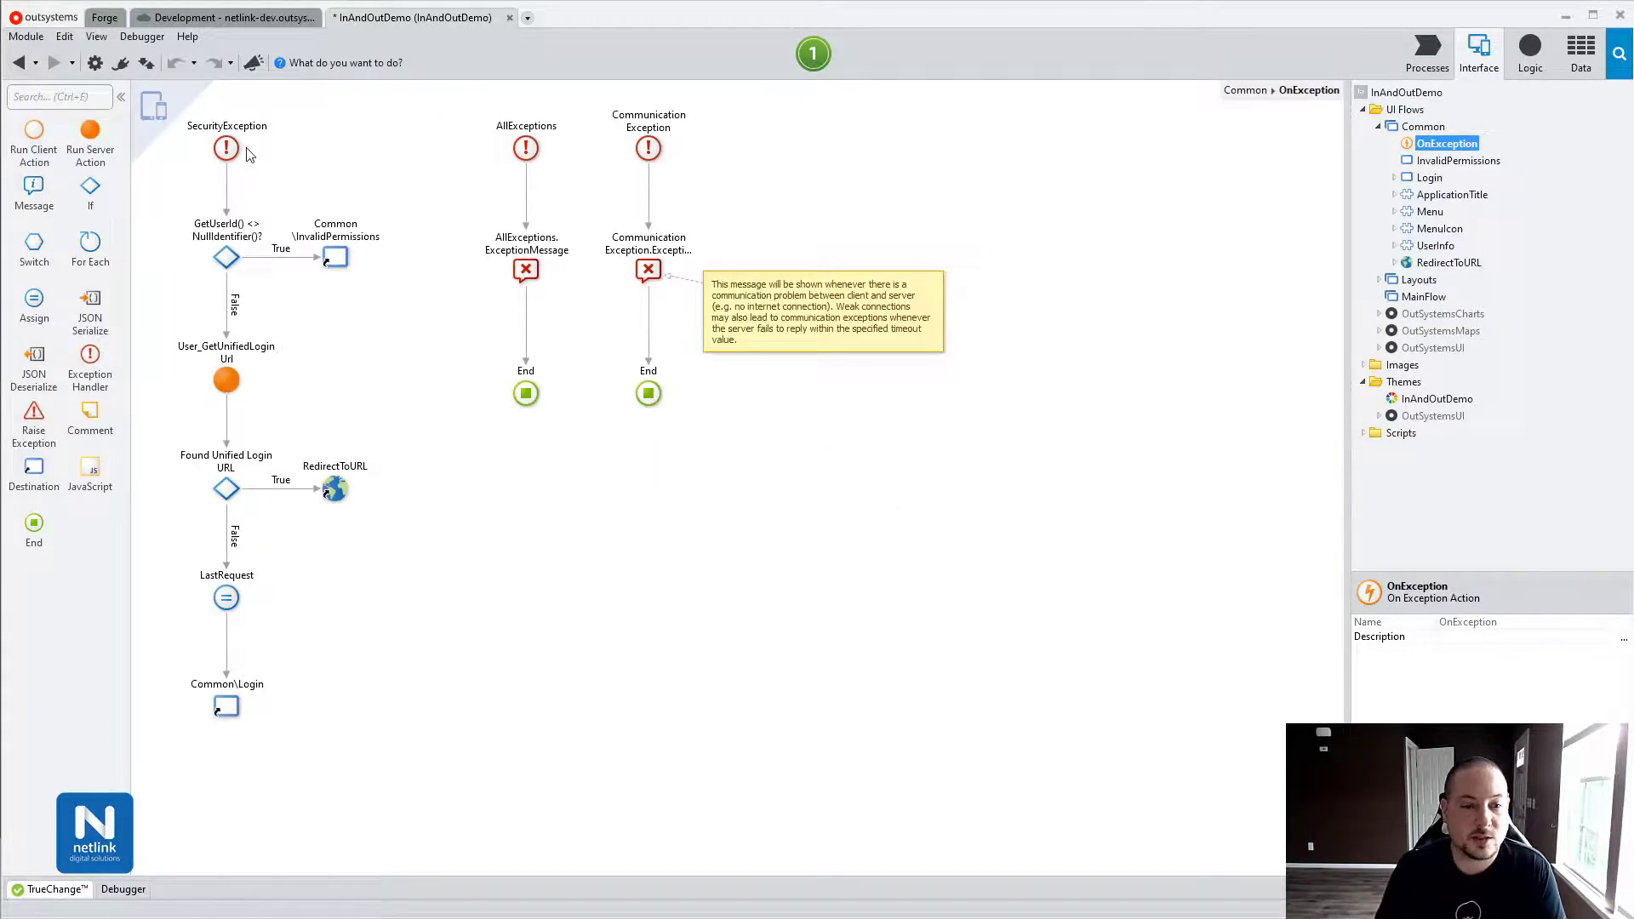
{"action": "left_click", "coordinate": [170, 352]}
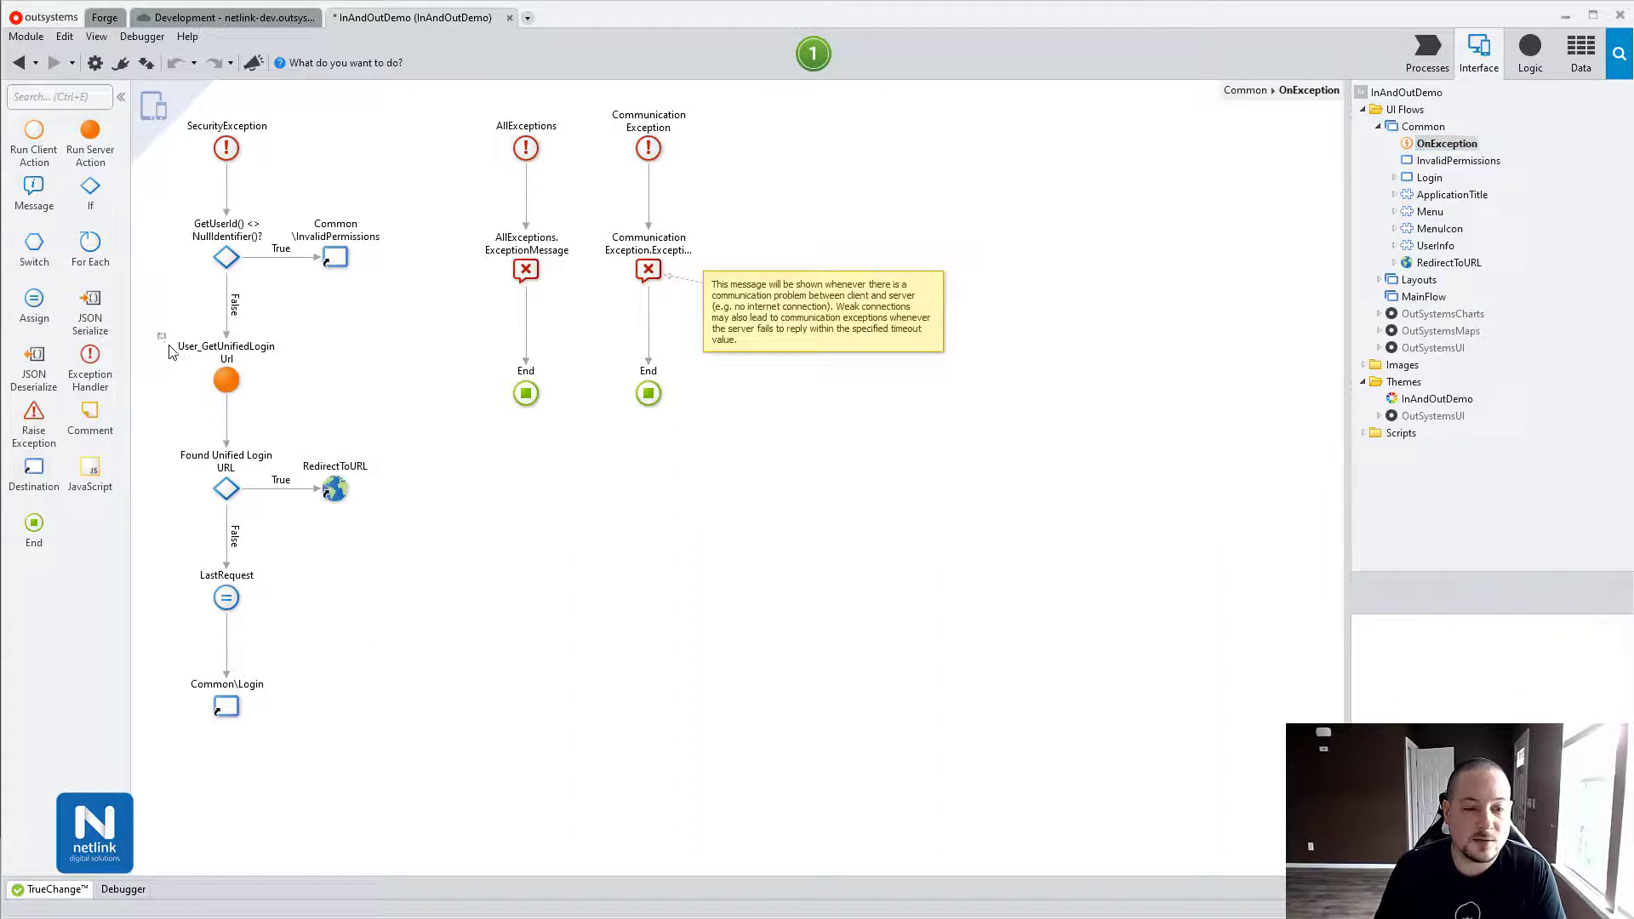
{"action": "left_click_drag", "start_coordinate": [158, 333], "coordinate": [165, 478]}
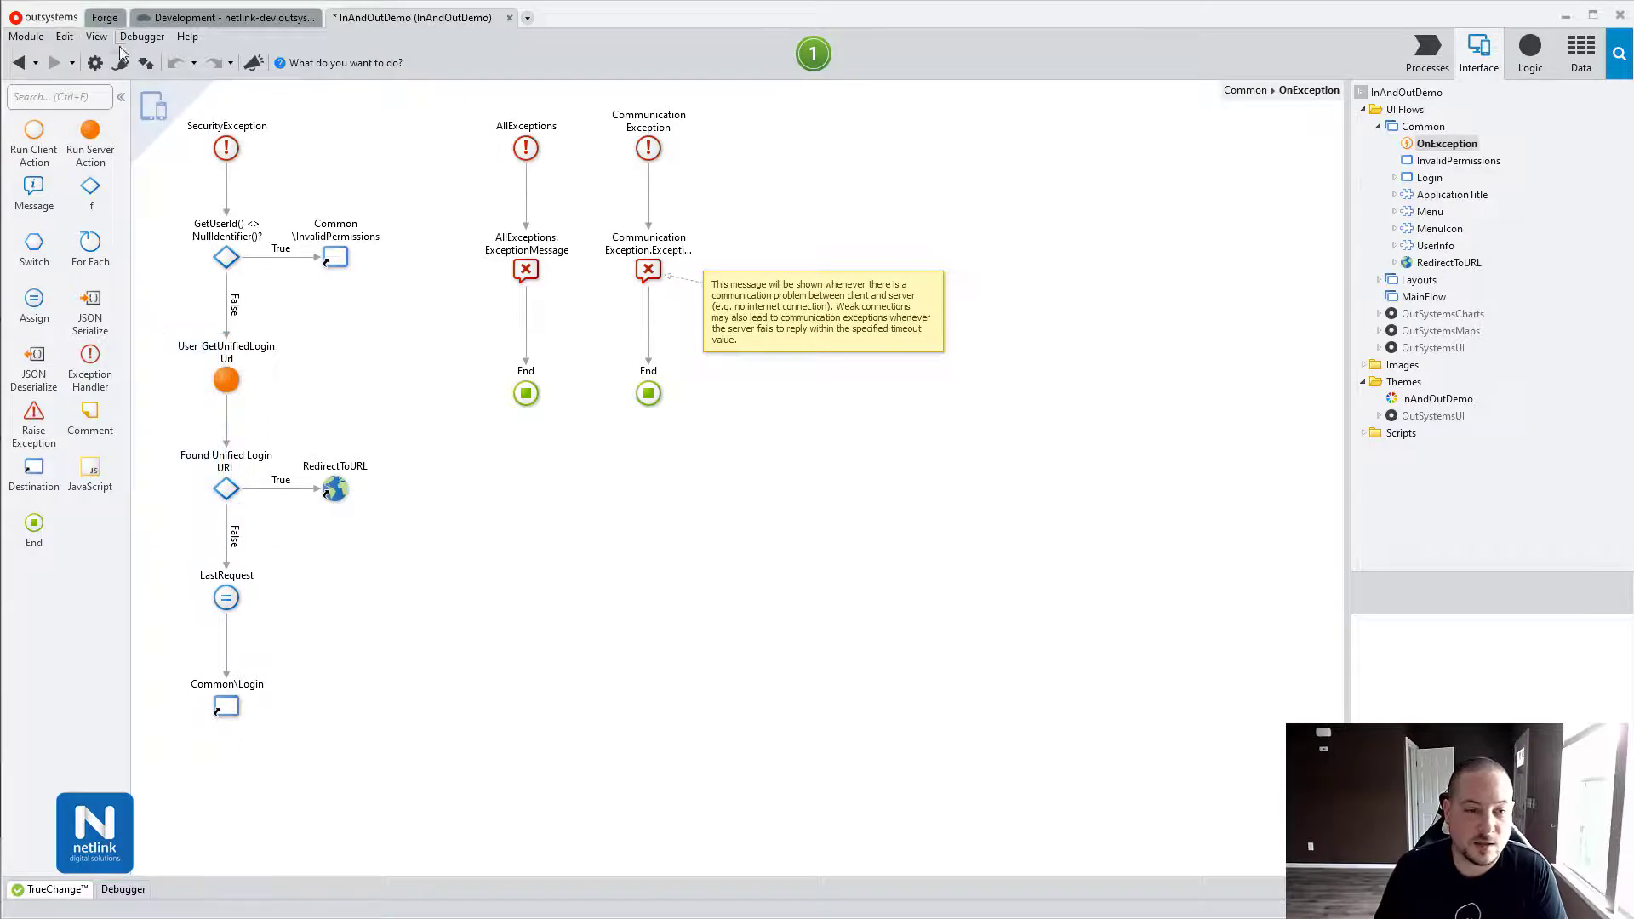
Add IdPReact's GetLoginURL and GetLogoutURL client actions as module dependencies.
{"action": "left_click", "coordinate": [121, 64]}
{"action": "type", "text": "idp"}
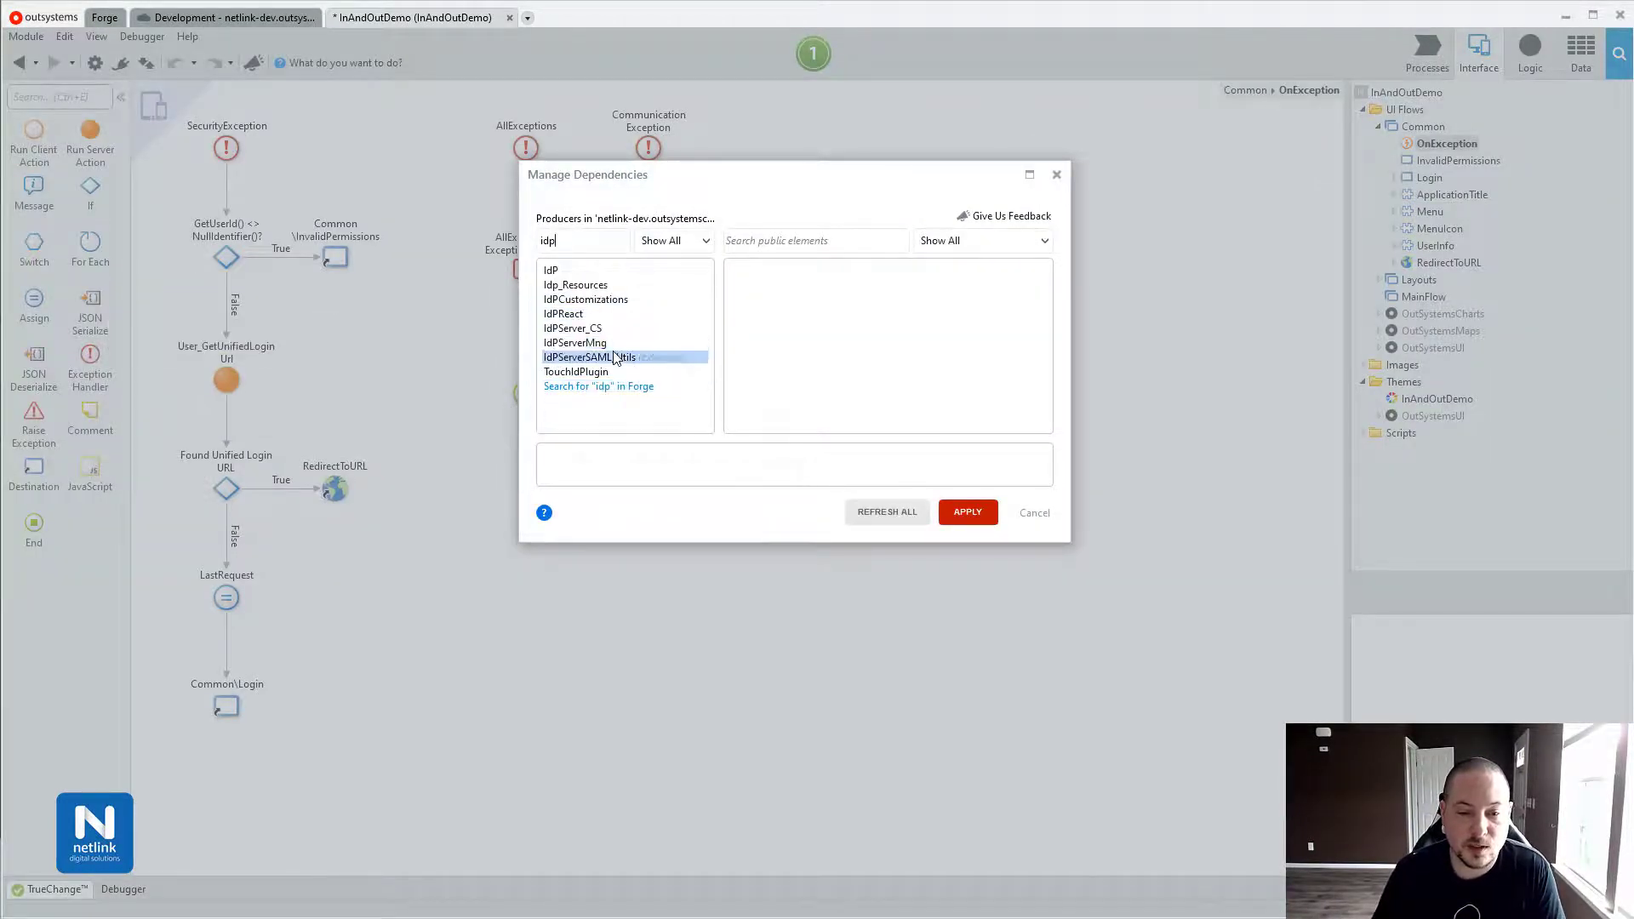
{"action": "left_click", "coordinate": [620, 314]}
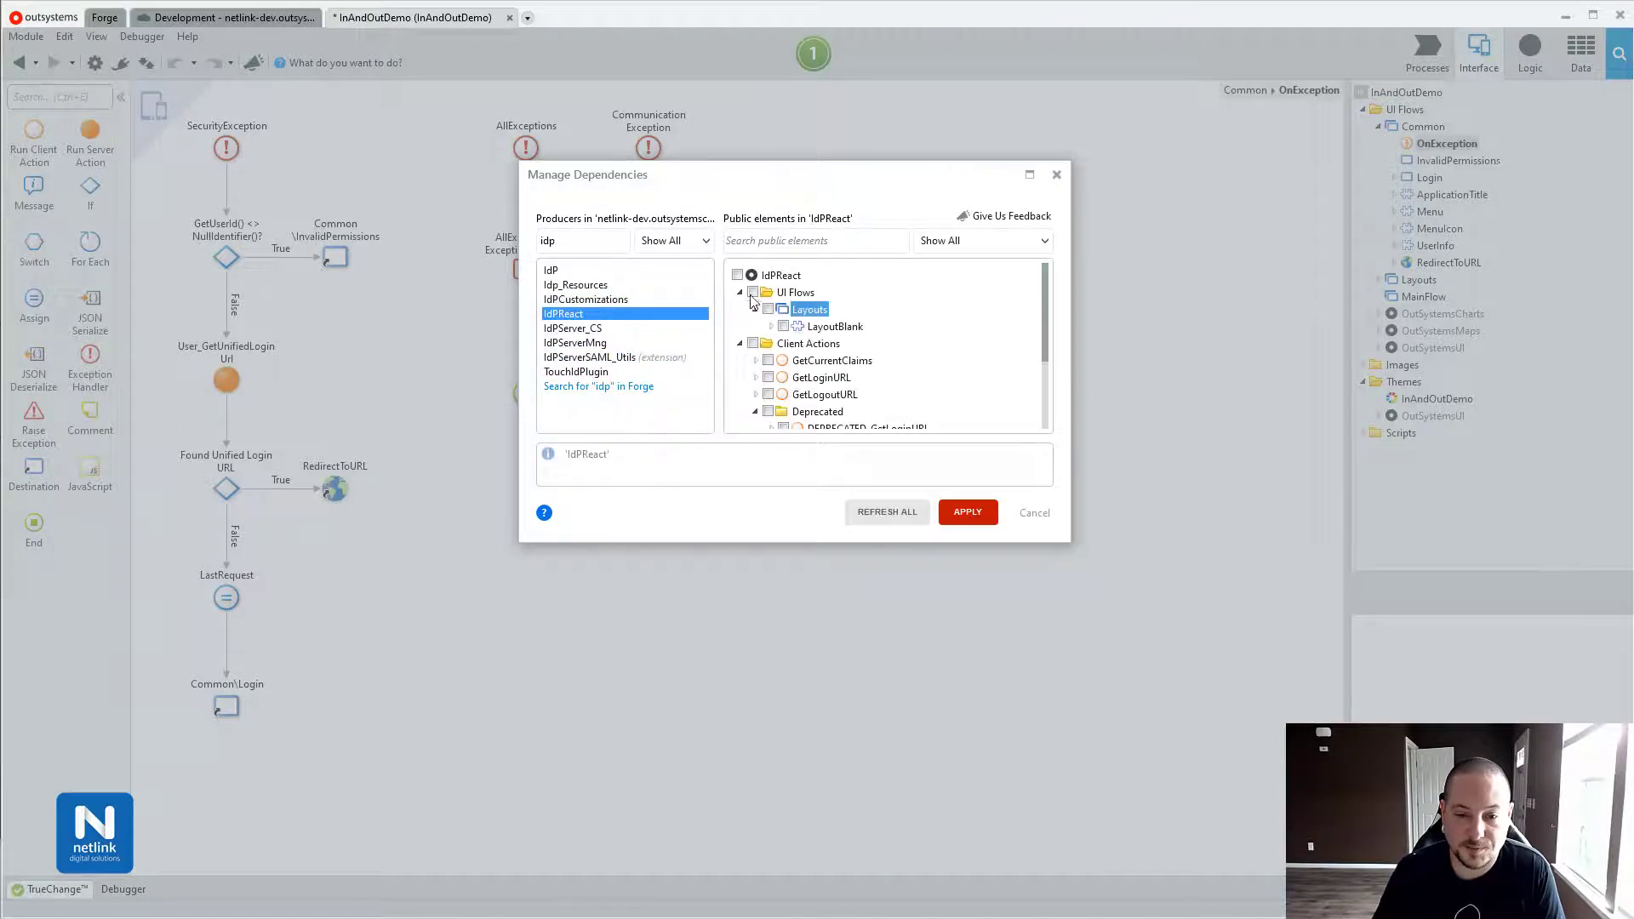
{"action": "left_click", "coordinate": [768, 378]}
{"action": "left_click", "coordinate": [768, 377]}
{"action": "left_click", "coordinate": [769, 394]}
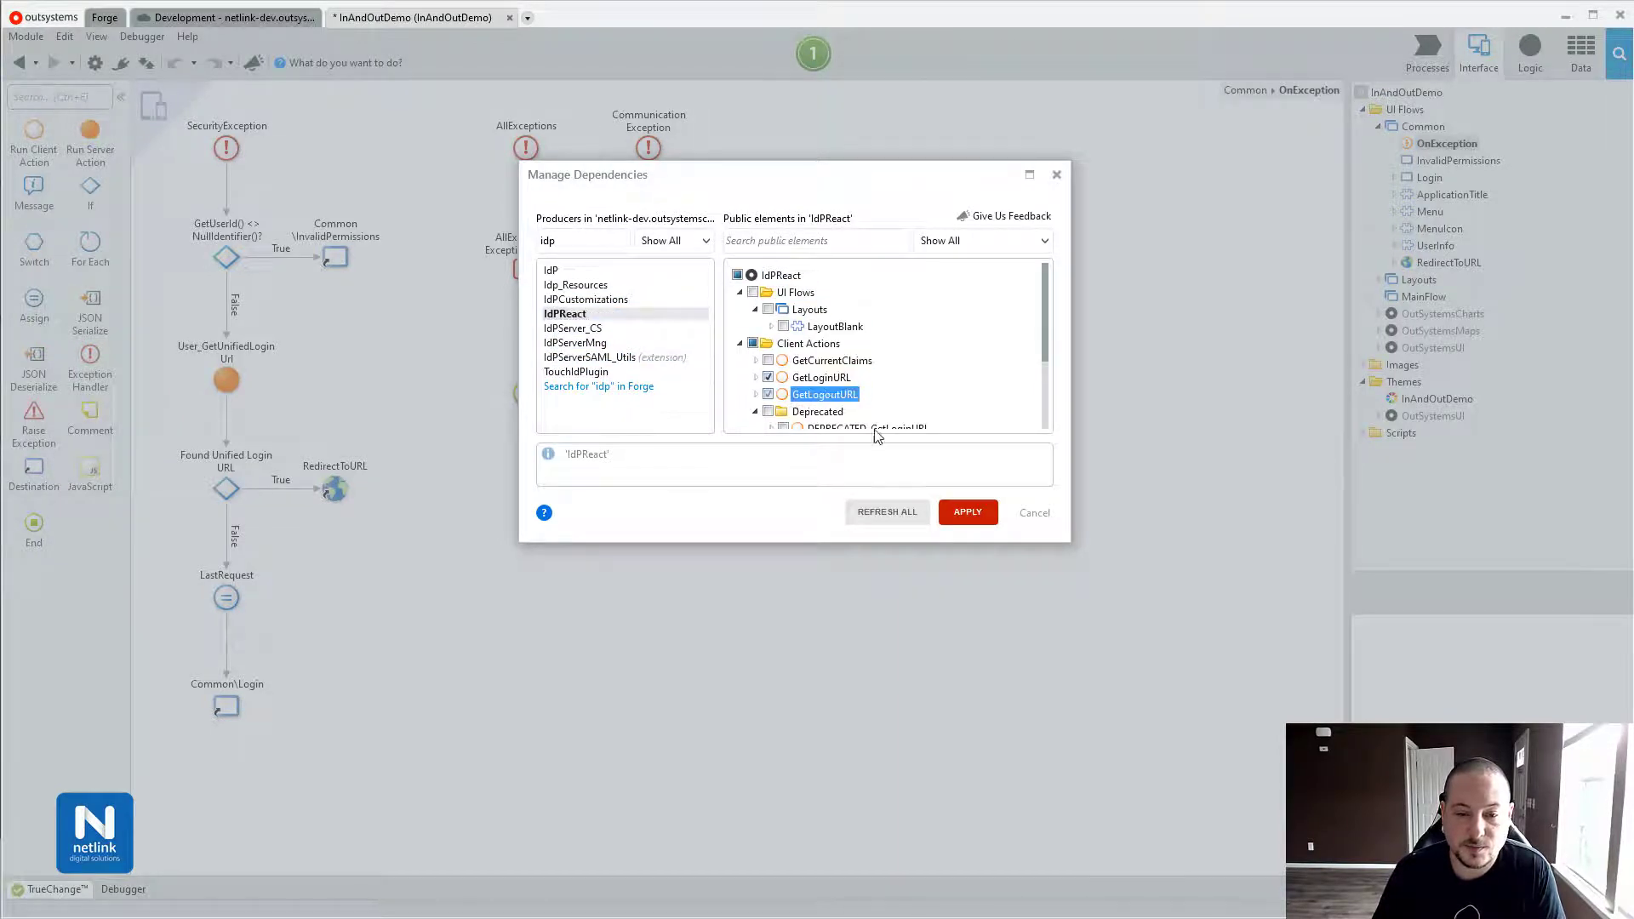
{"action": "left_click", "coordinate": [955, 511]}
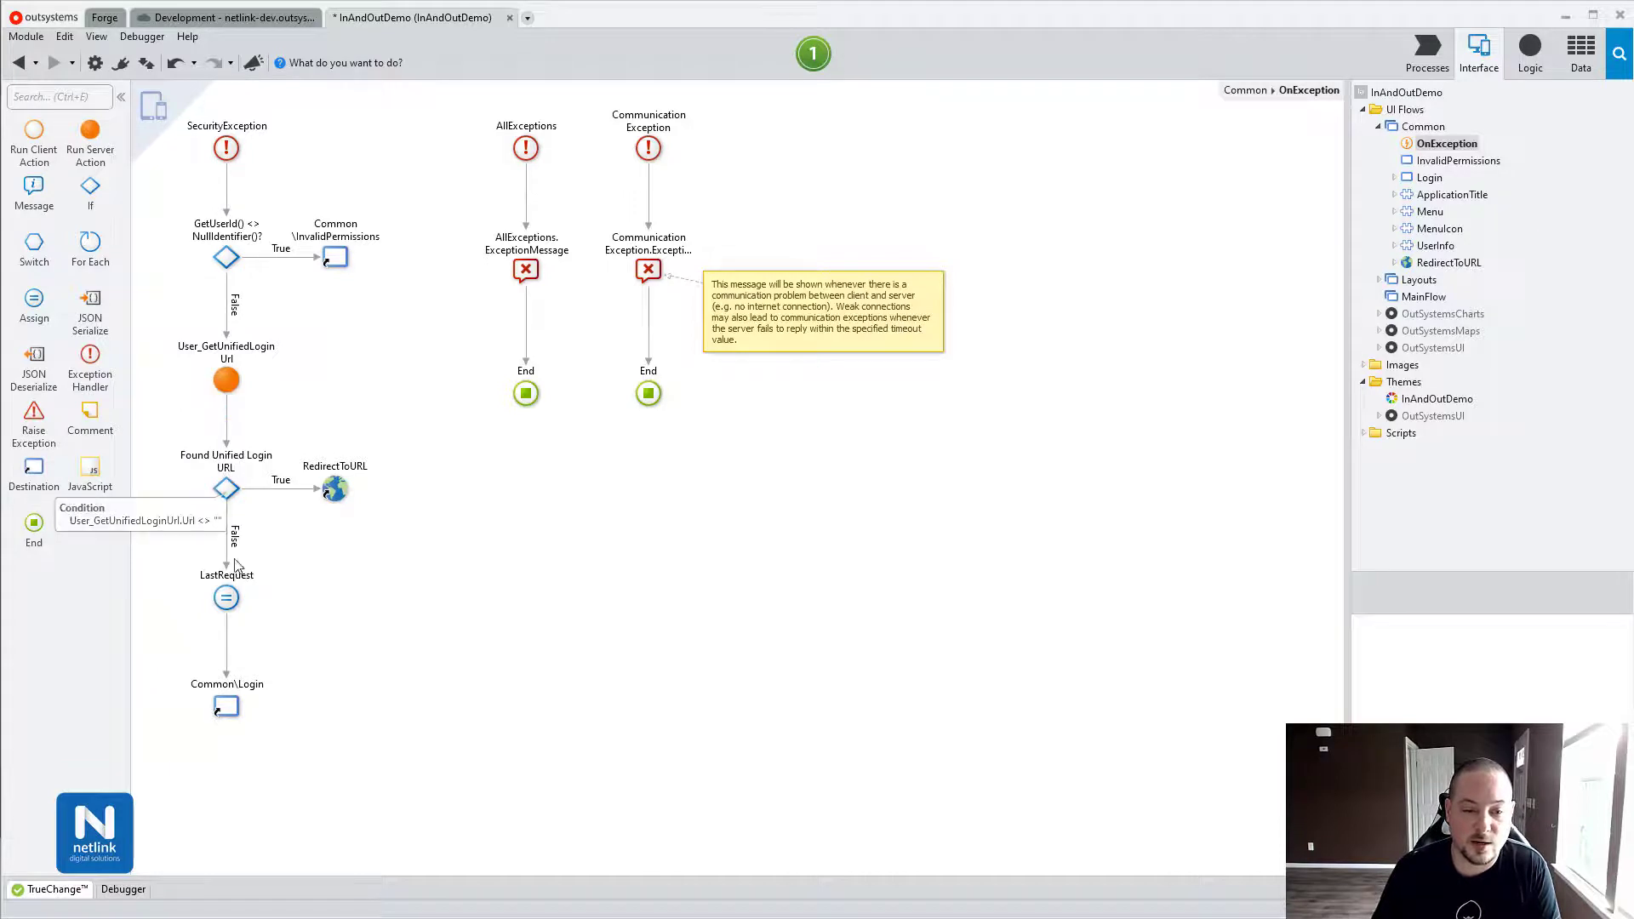
Delete the four old unified-login steps from the OnException flow.
{"action": "left_click", "coordinate": [232, 578]}
{"action": "left_click_drag", "start_coordinate": [183, 370], "coordinate": [275, 762]}
{"action": "key", "text": "Delete"}
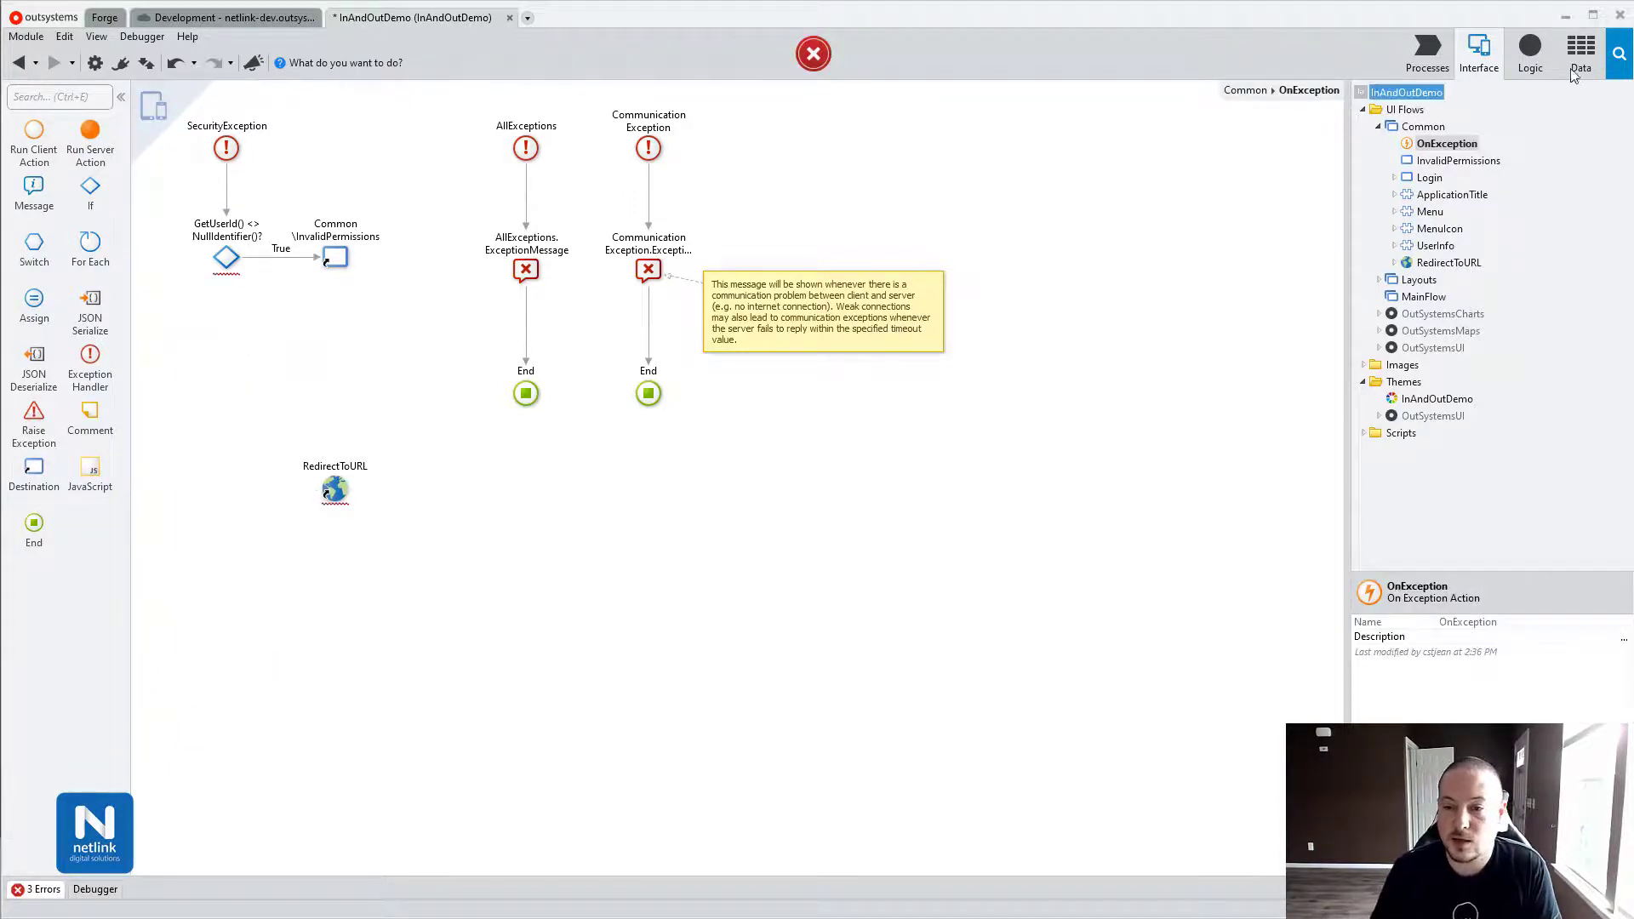
Place an IdPReact GetLoginURL call on the False branch leading into RedirectToURL.
{"action": "left_click", "coordinate": [1530, 51]}
{"action": "left_click", "coordinate": [1398, 126]}
{"action": "double_click", "coordinate": [1416, 109]}
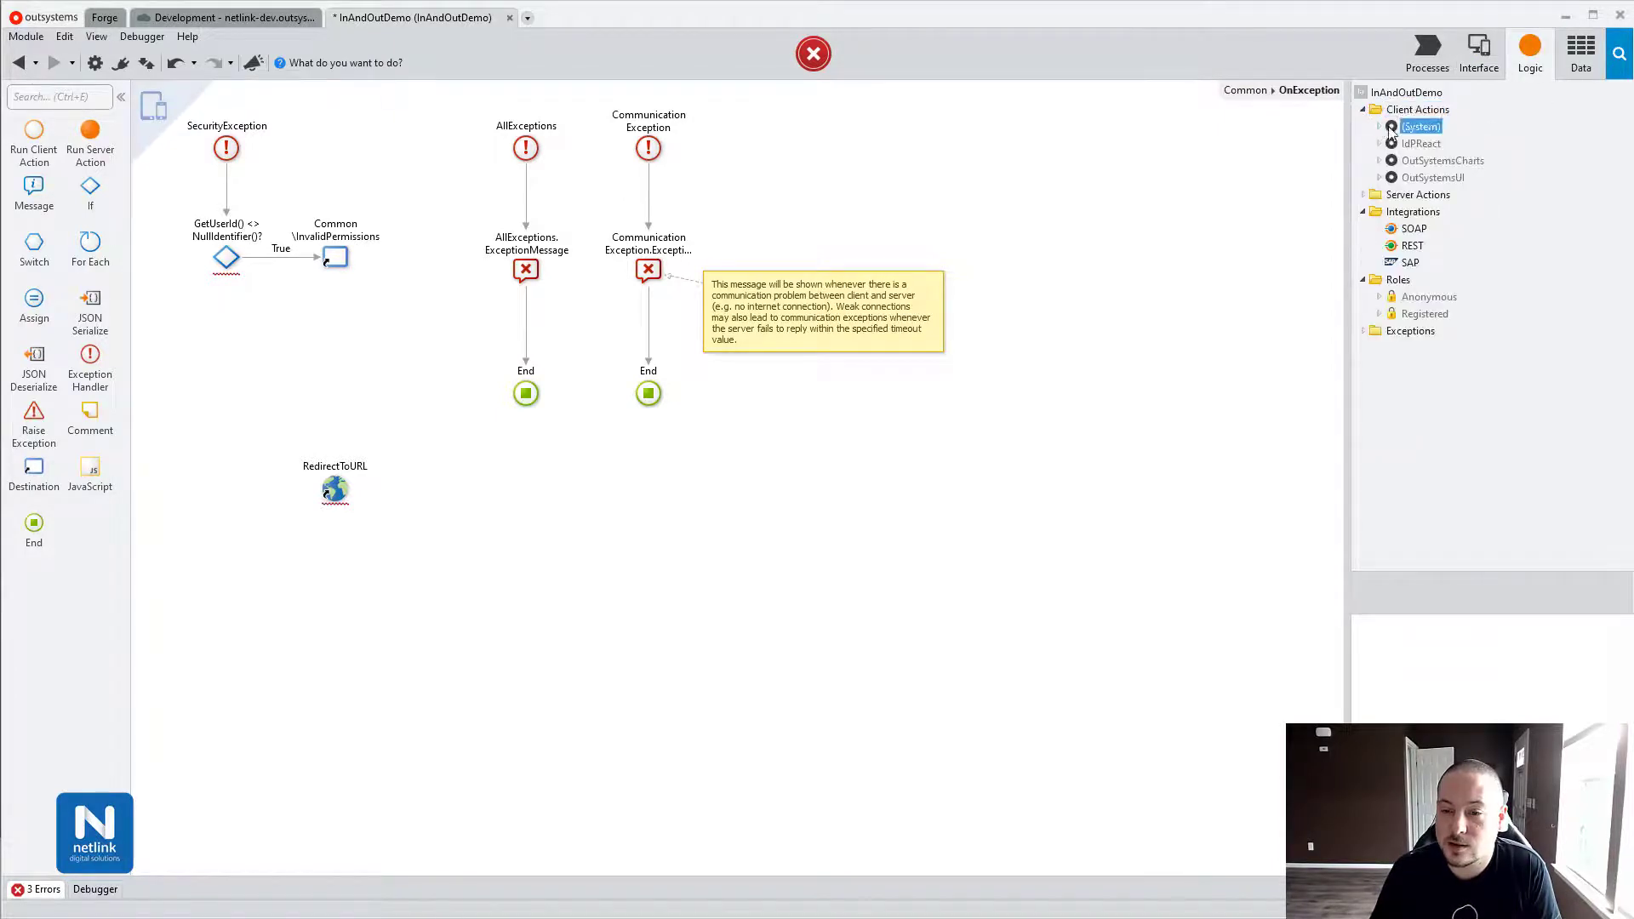
{"action": "double_click", "coordinate": [1420, 143]}
{"action": "left_click", "coordinate": [1413, 160]}
{"action": "mouse_move", "coordinate": [1414, 160]}
{"action": "left_mouse_down"}
{"action": "mouse_move", "coordinate": [365, 372]}
{"action": "mouse_move", "coordinate": [233, 321]}
{"action": "mouse_move", "coordinate": [227, 352]}
{"action": "mouse_move", "coordinate": [345, 473]}
{"action": "mouse_move", "coordinate": [243, 459]}
{"action": "mouse_move", "coordinate": [243, 428]}
{"action": "left_mouse_up"}
{"action": "left_click", "coordinate": [227, 257]}
{"action": "left_click", "coordinate": [226, 352]}
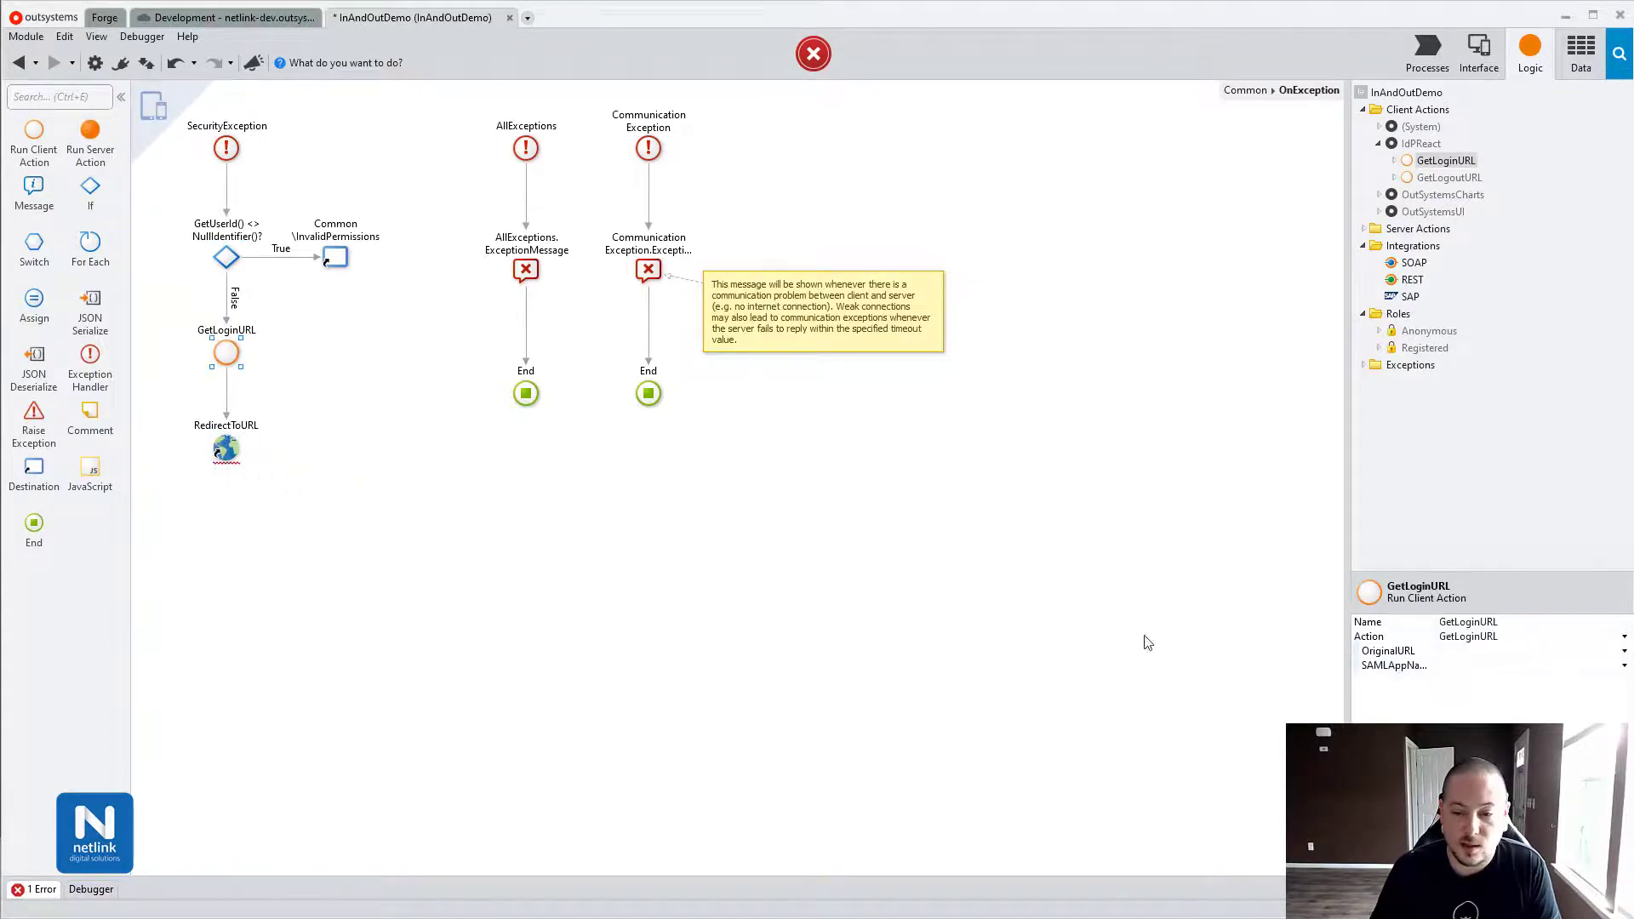
Set GetLoginURL's OriginalURL input to GetBookmarkableURL().
{"action": "double_click", "coordinate": [1402, 657]}
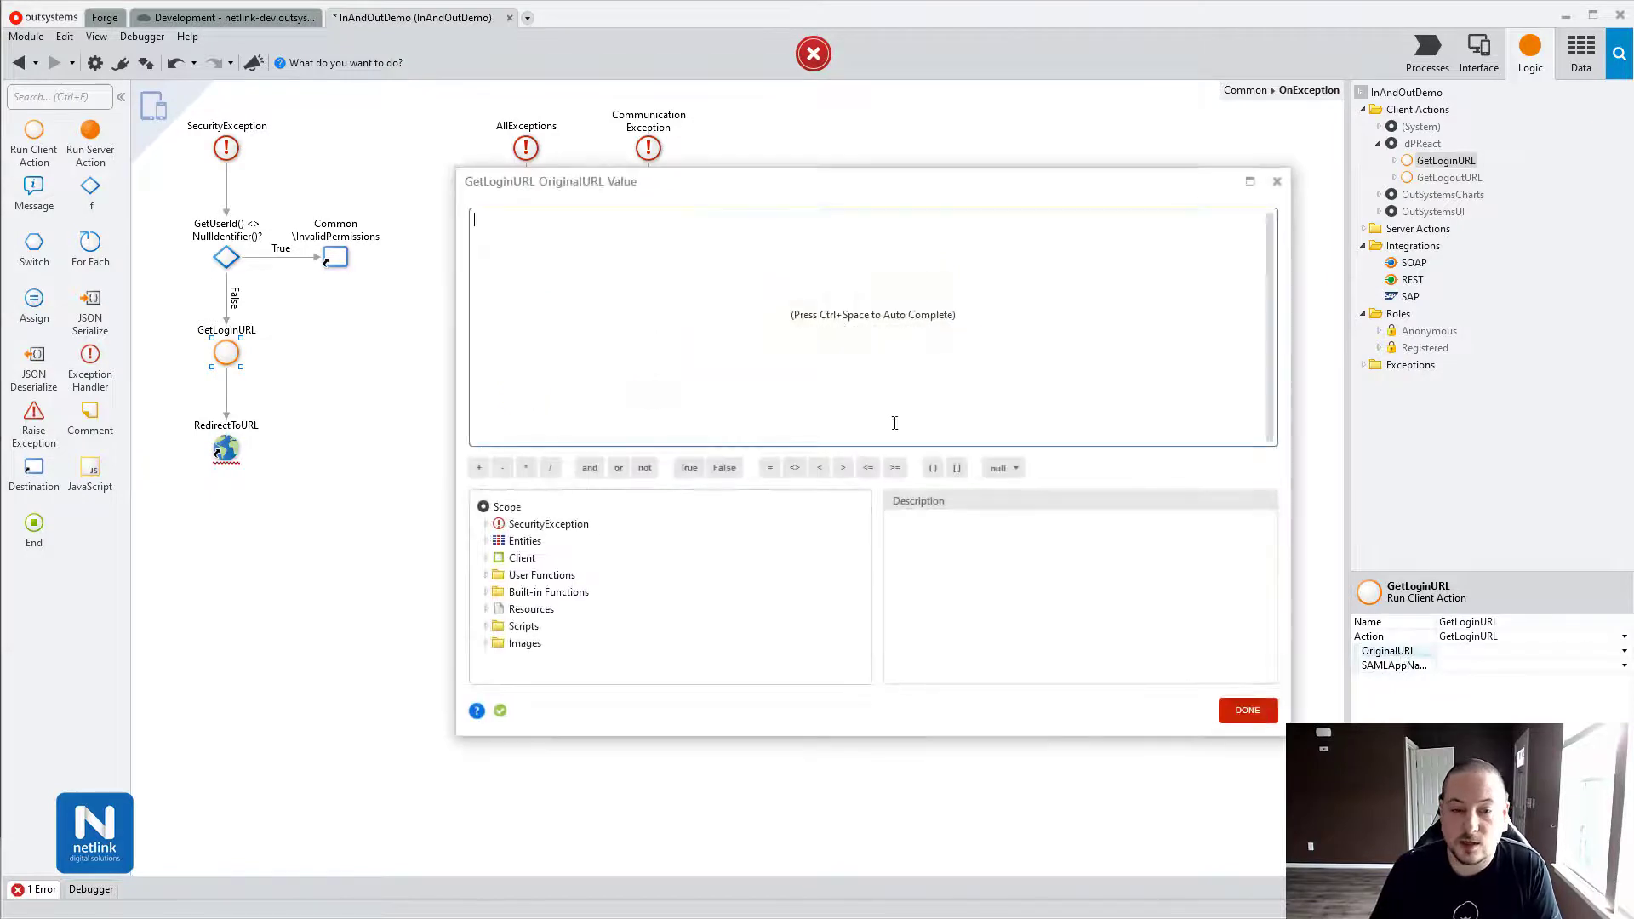
{"action": "type", "text": "GetBo"}
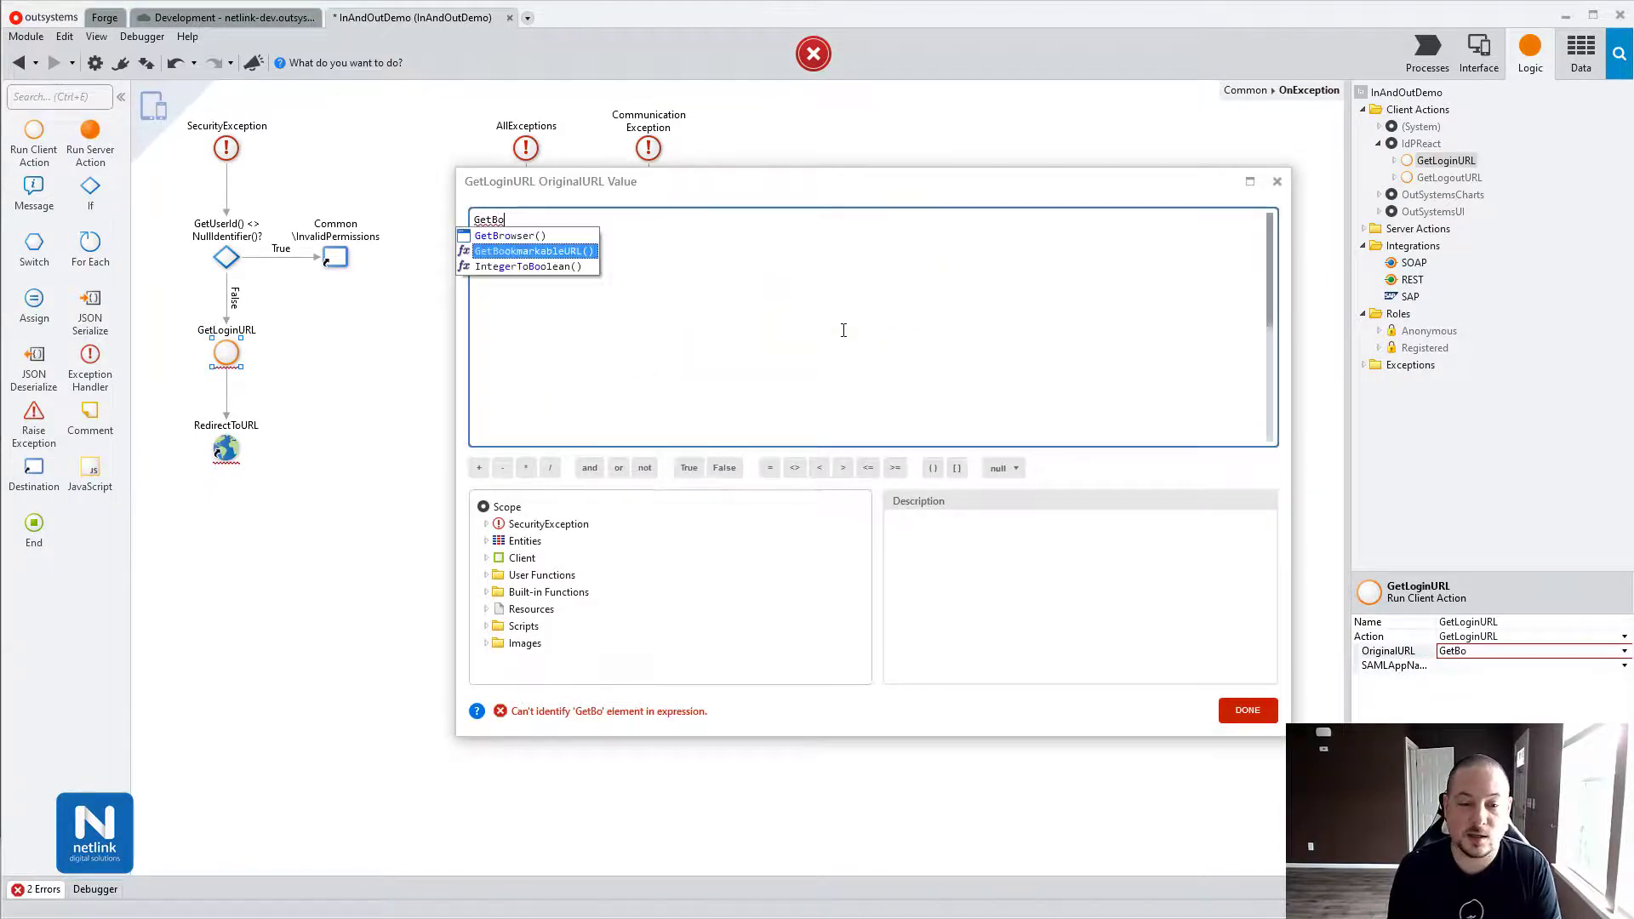
{"action": "key", "text": "Return"}
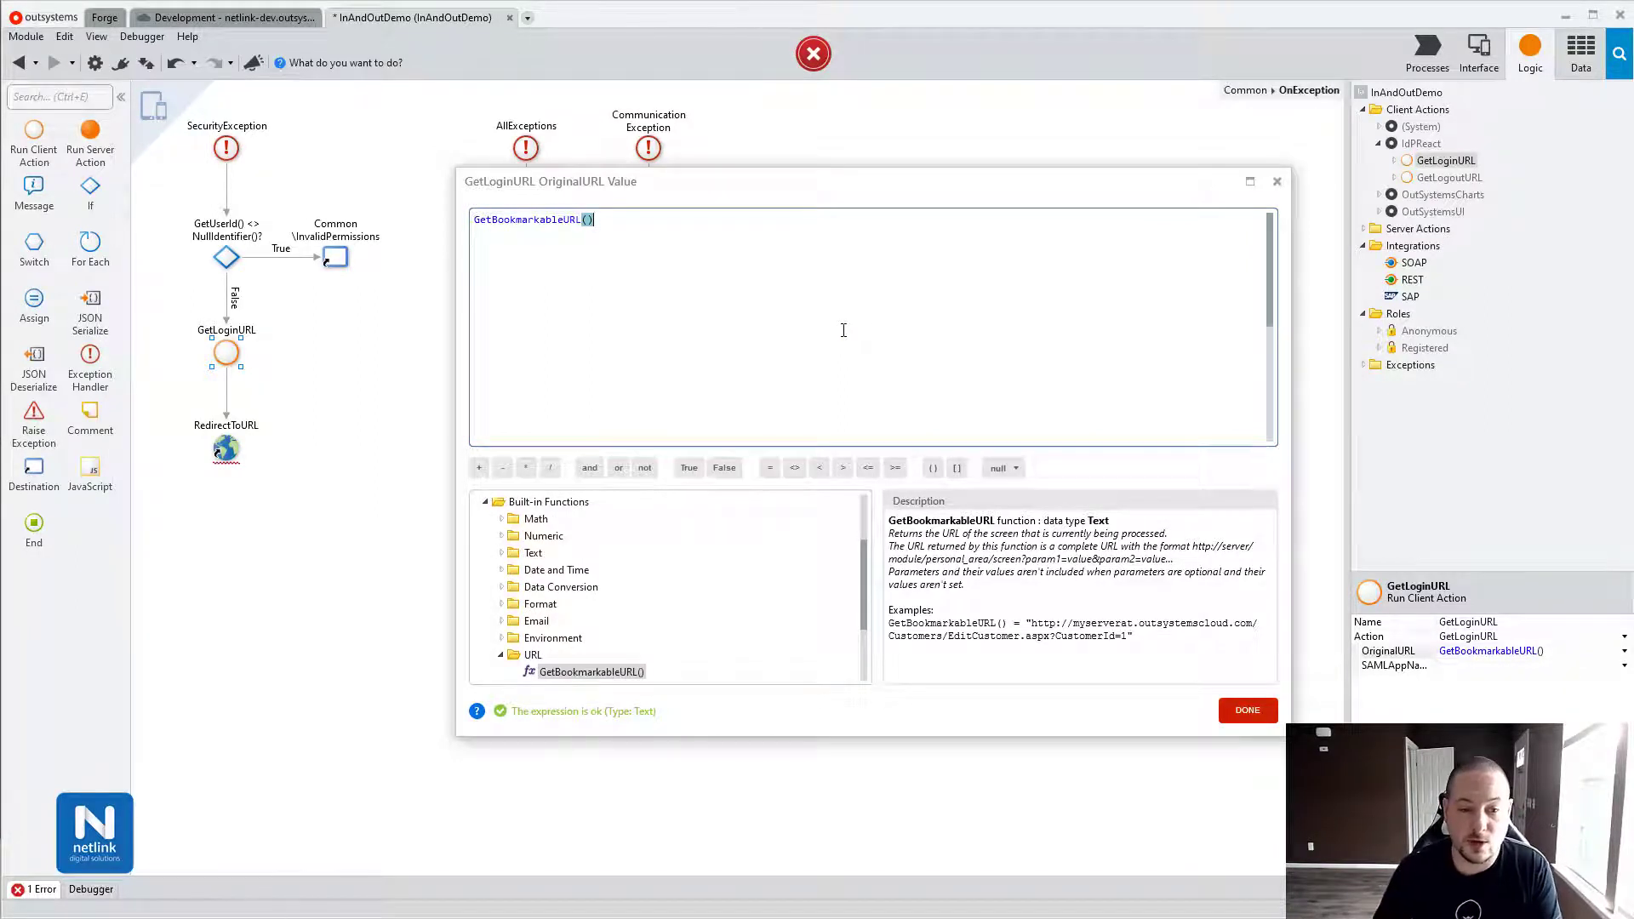
{"action": "left_click", "coordinate": [1247, 710]}
{"action": "mouse_move", "coordinate": [1399, 672]}
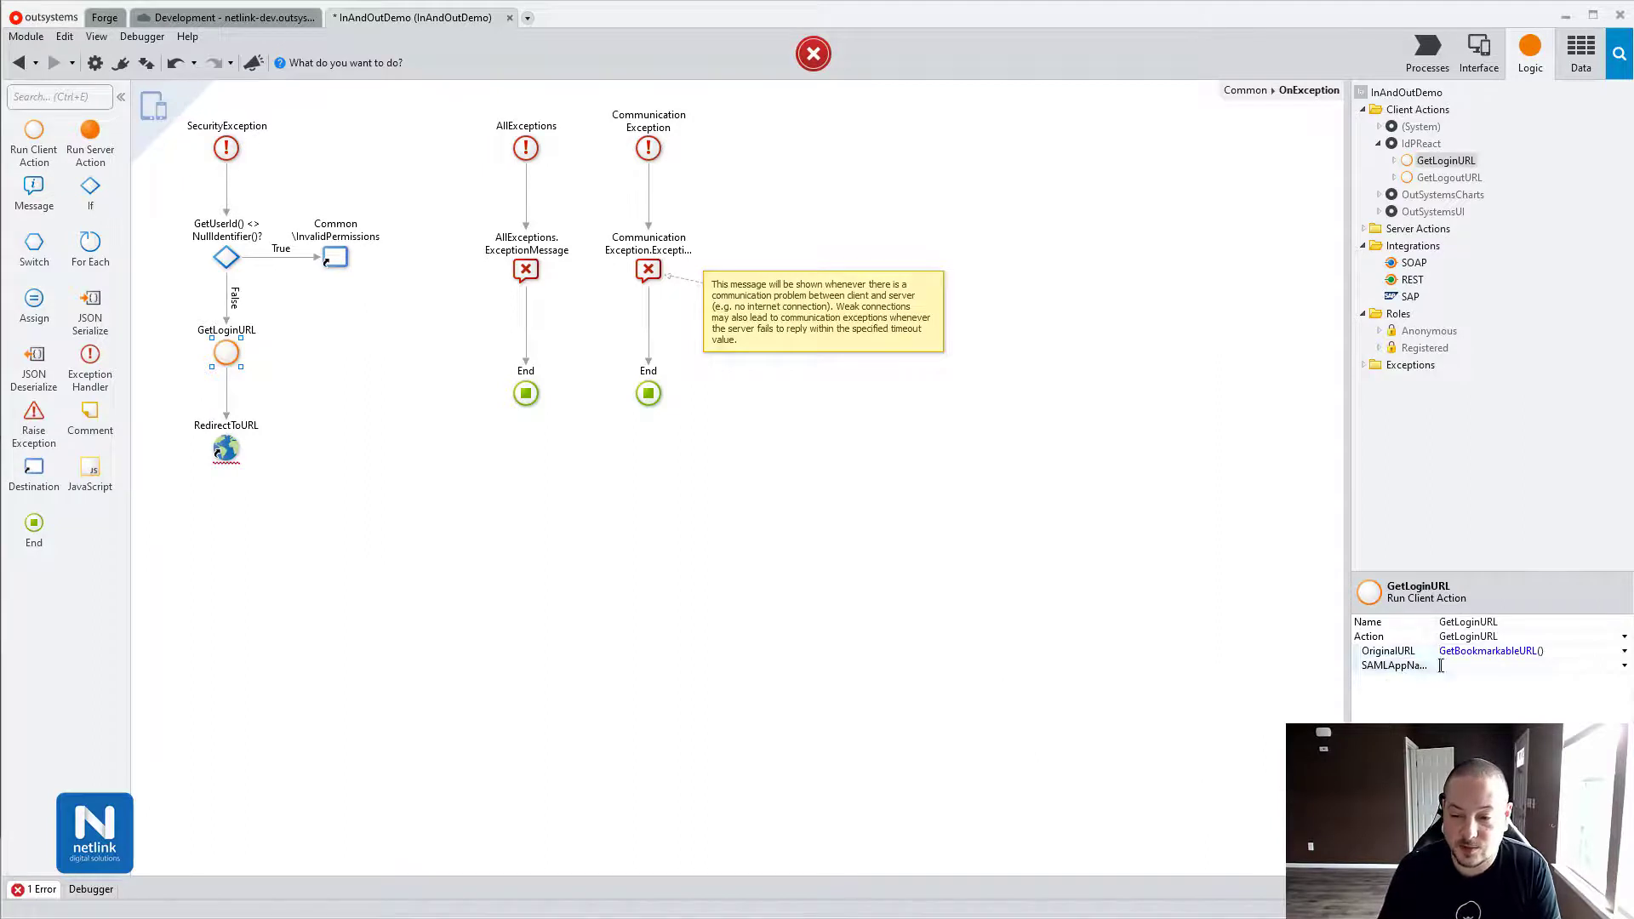
Paste "InAndOutDemo" as SAMLAppName and set RedirectToURL's URL to GetLoginURL.URL.
{"action": "type", "text": "\"InAndOutDemo\""}
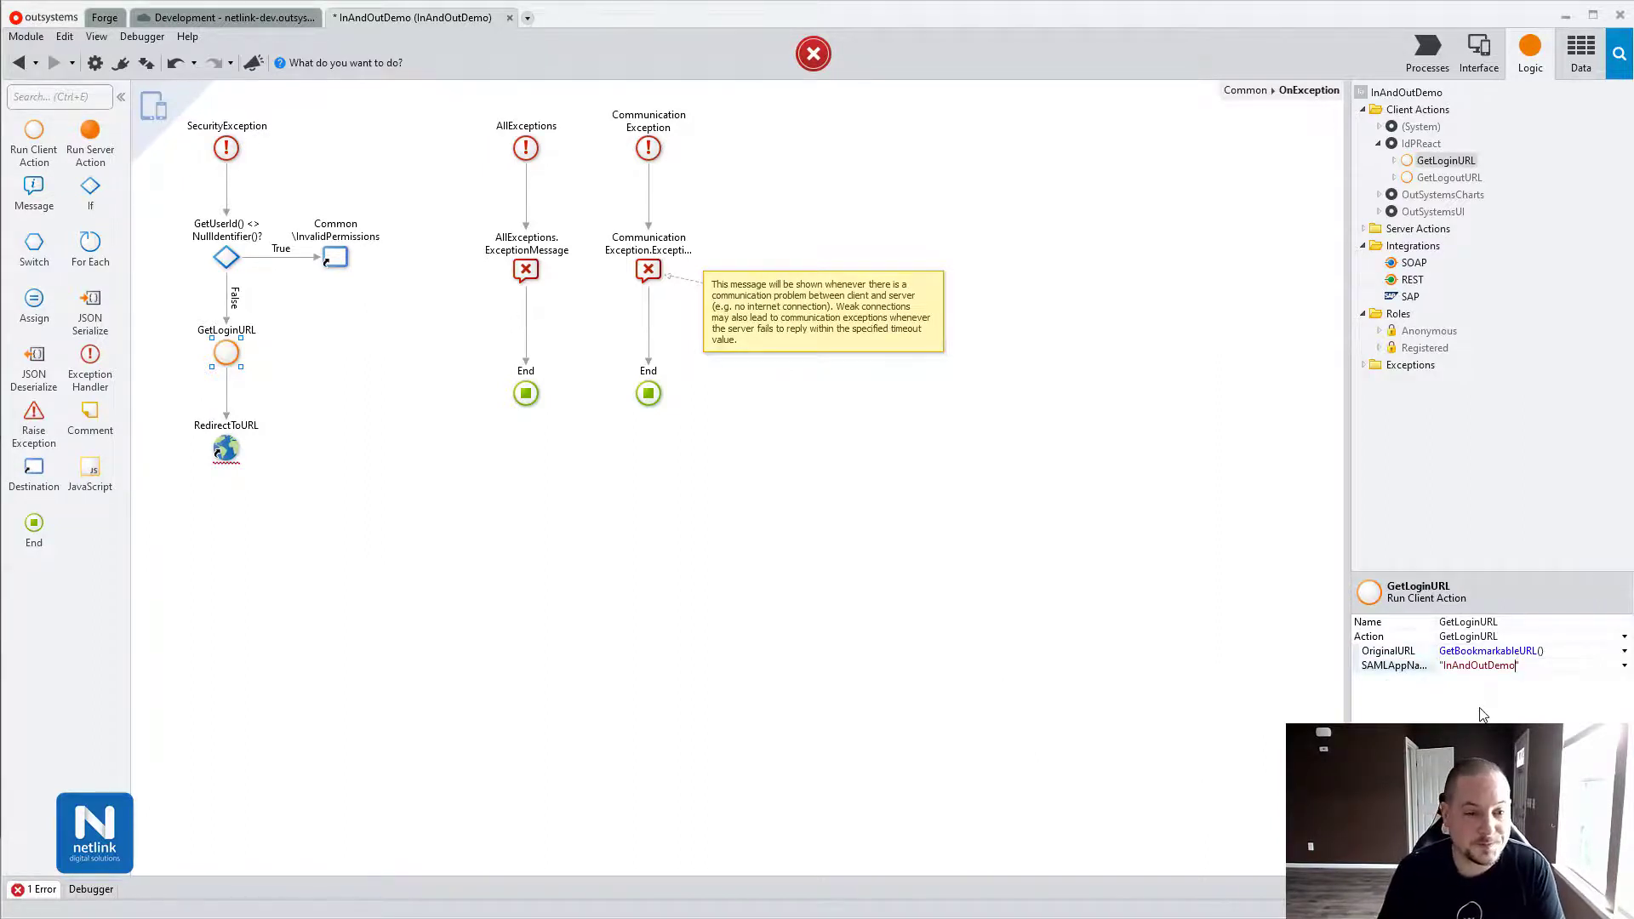
{"action": "left_click", "coordinate": [225, 449]}
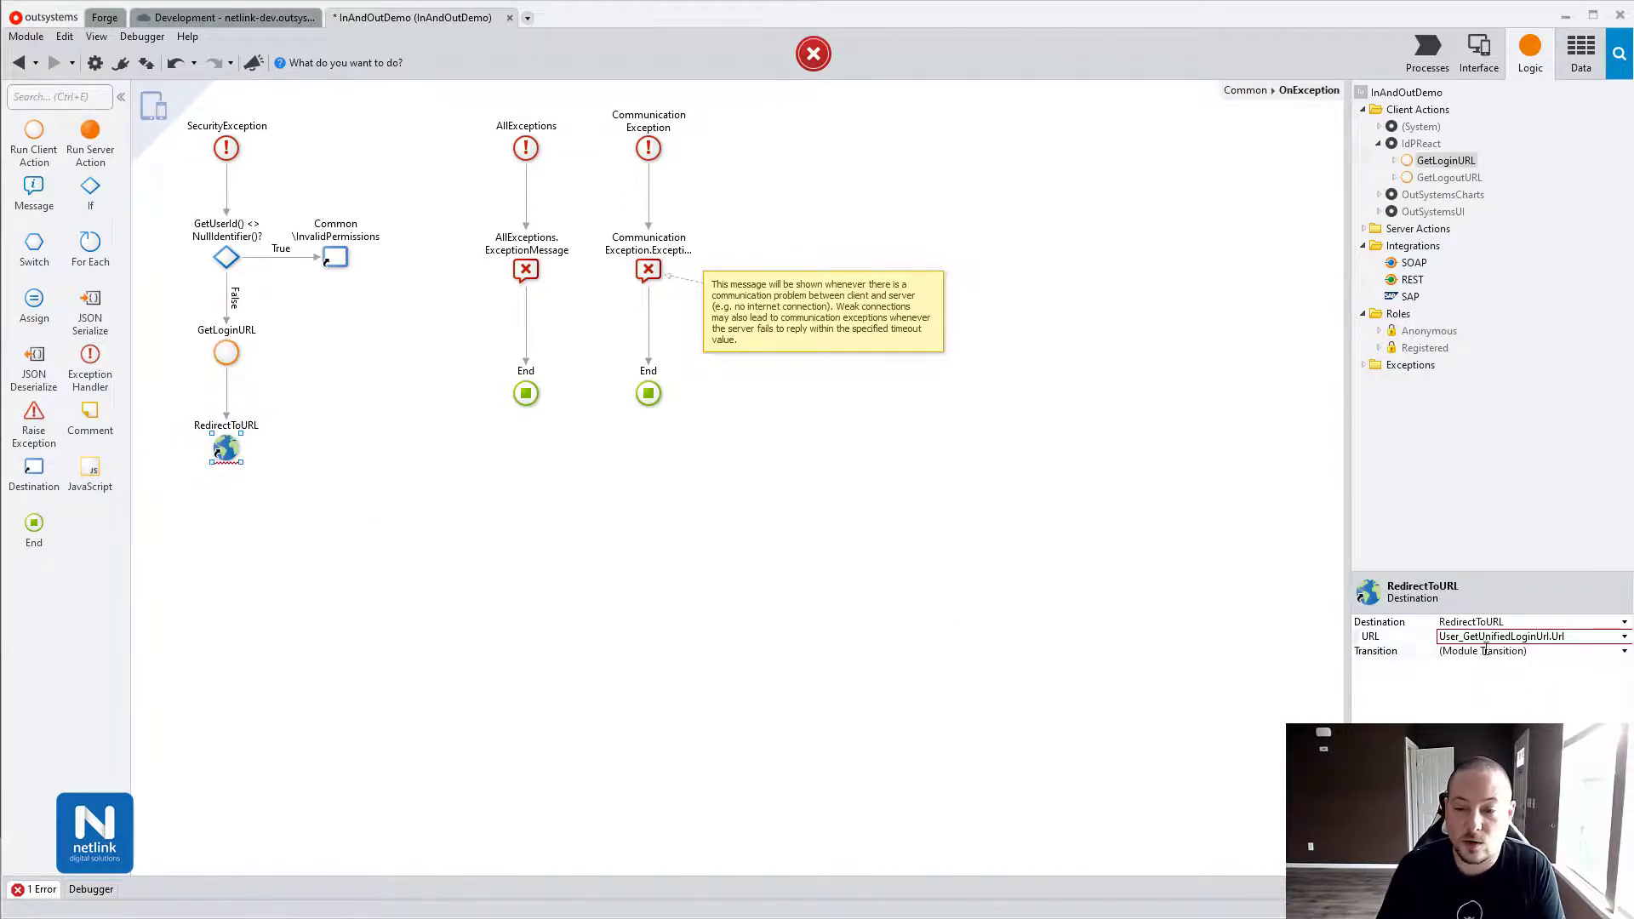
{"action": "left_click", "coordinate": [1623, 637]}
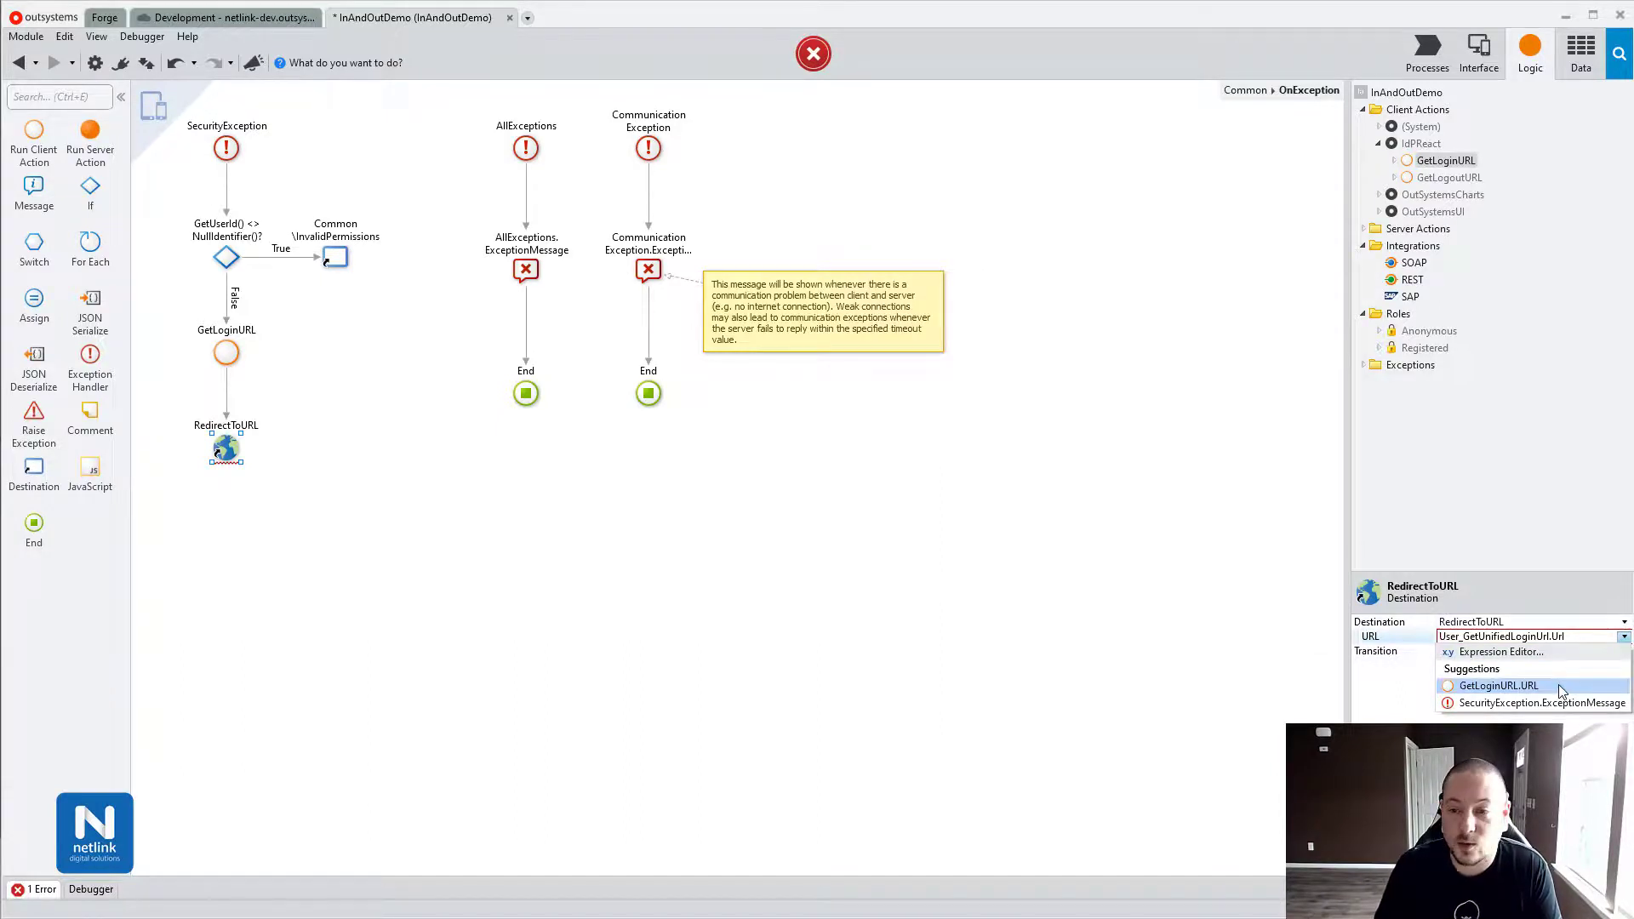
{"action": "left_click", "coordinate": [1562, 688]}
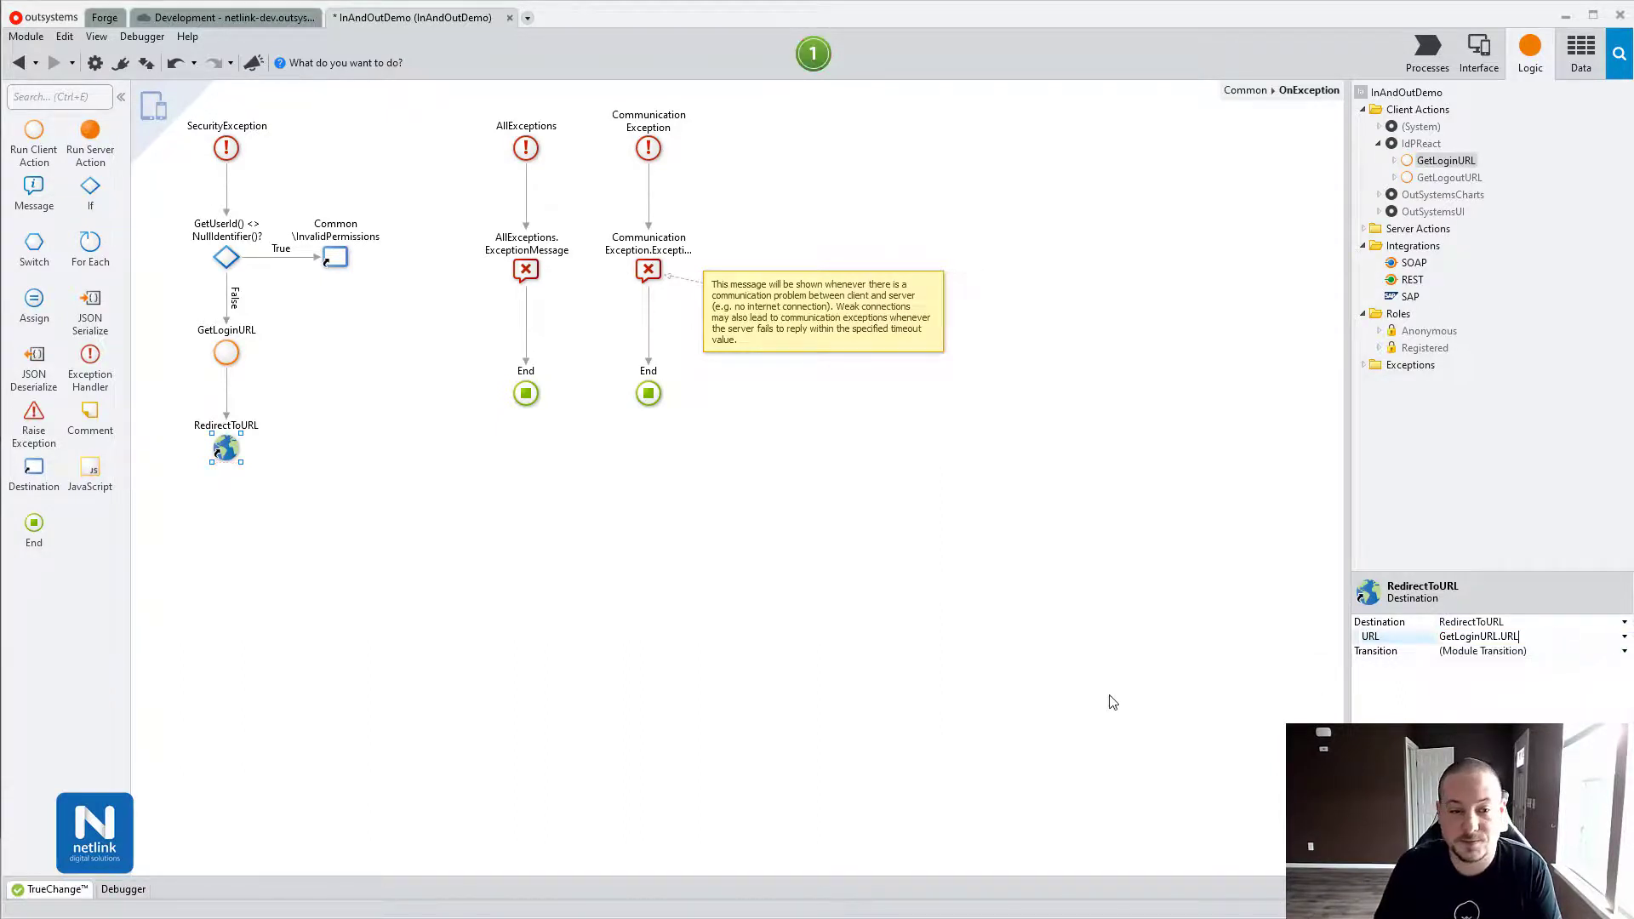
{"action": "left_click", "coordinate": [1489, 73]}
Create an empty screen named HomePage under MainFlow, then 1-Click Publish the InAndOutDemo module with F5.
{"action": "right_click", "coordinate": [1422, 296]}
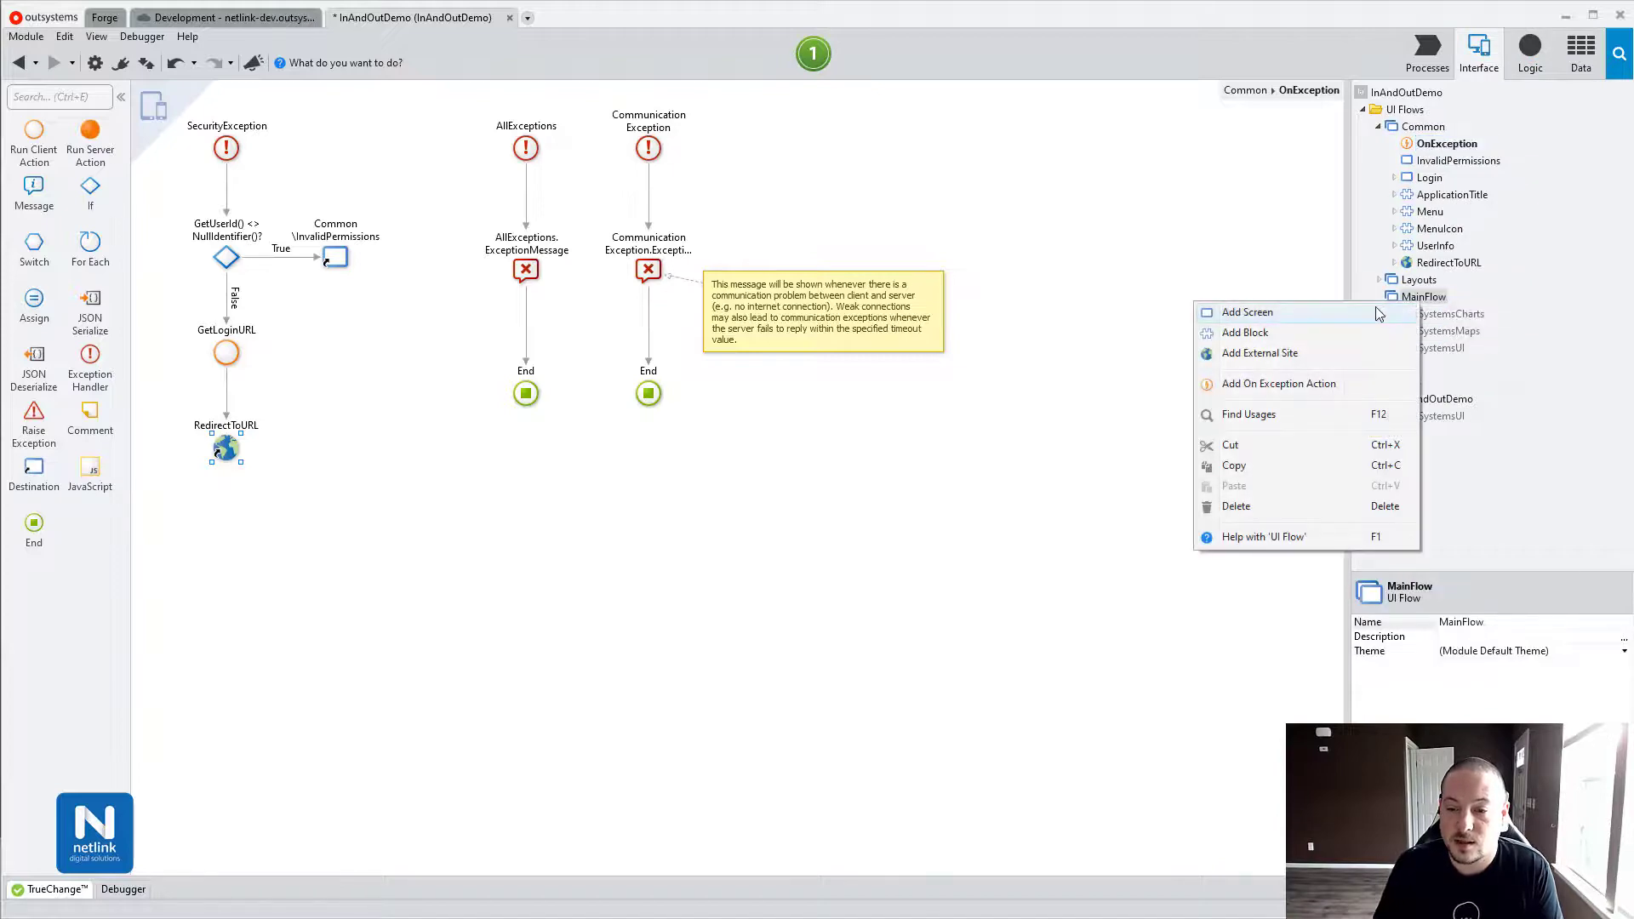
{"action": "left_click", "coordinate": [1234, 303]}
{"action": "left_click", "coordinate": [926, 589]}
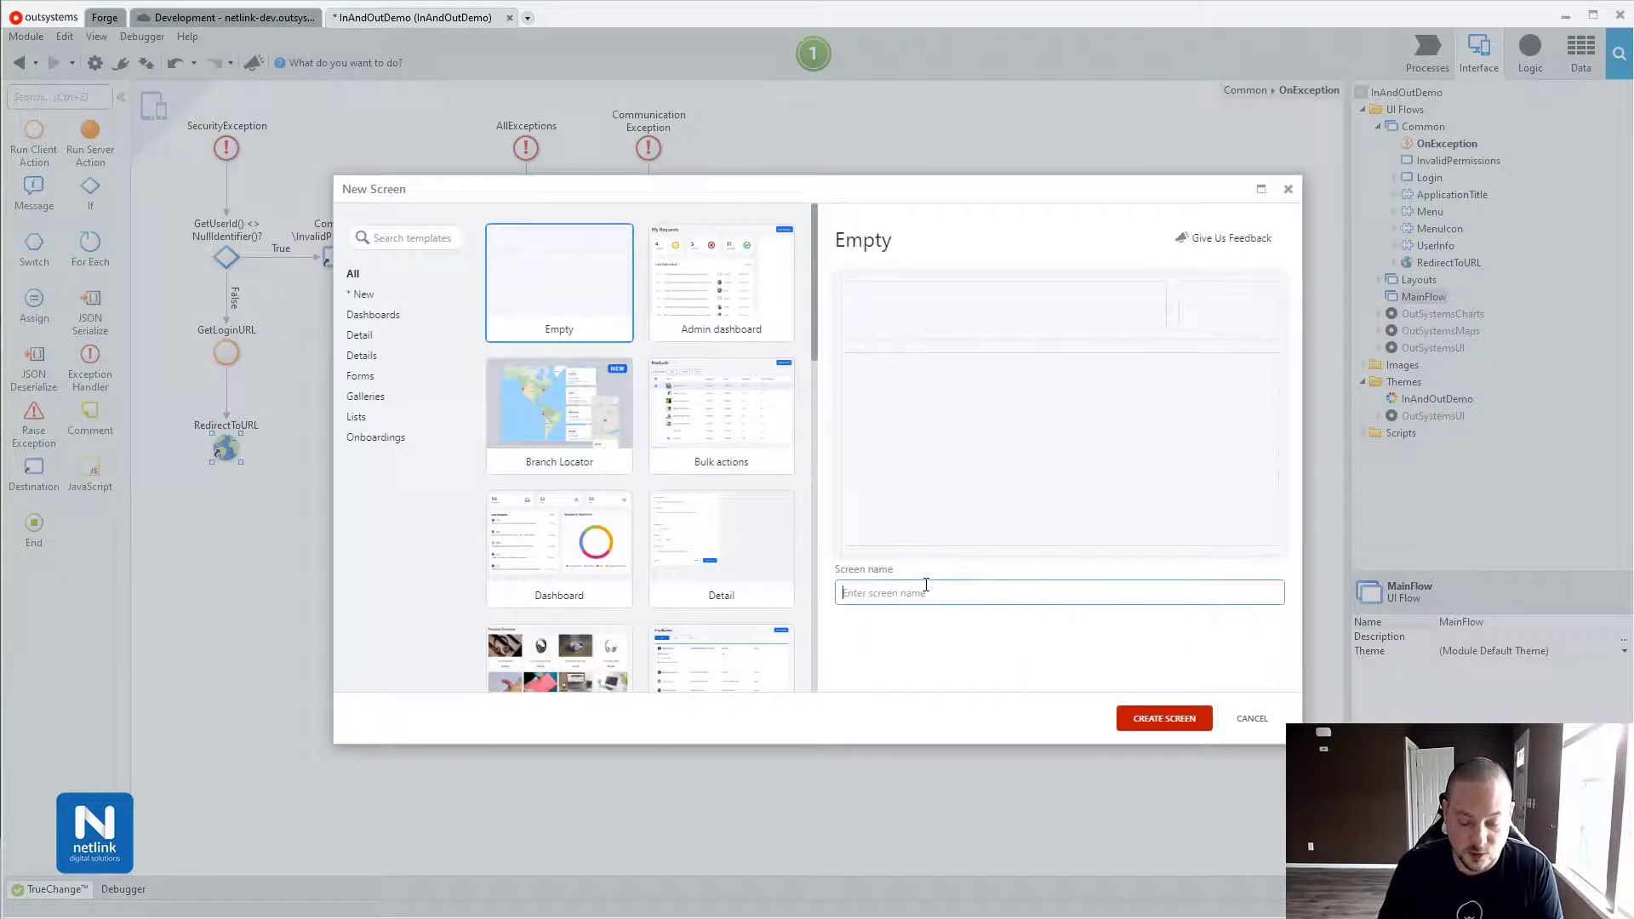
{"action": "type", "text": "HomePage"}
{"action": "key", "text": "Return"}
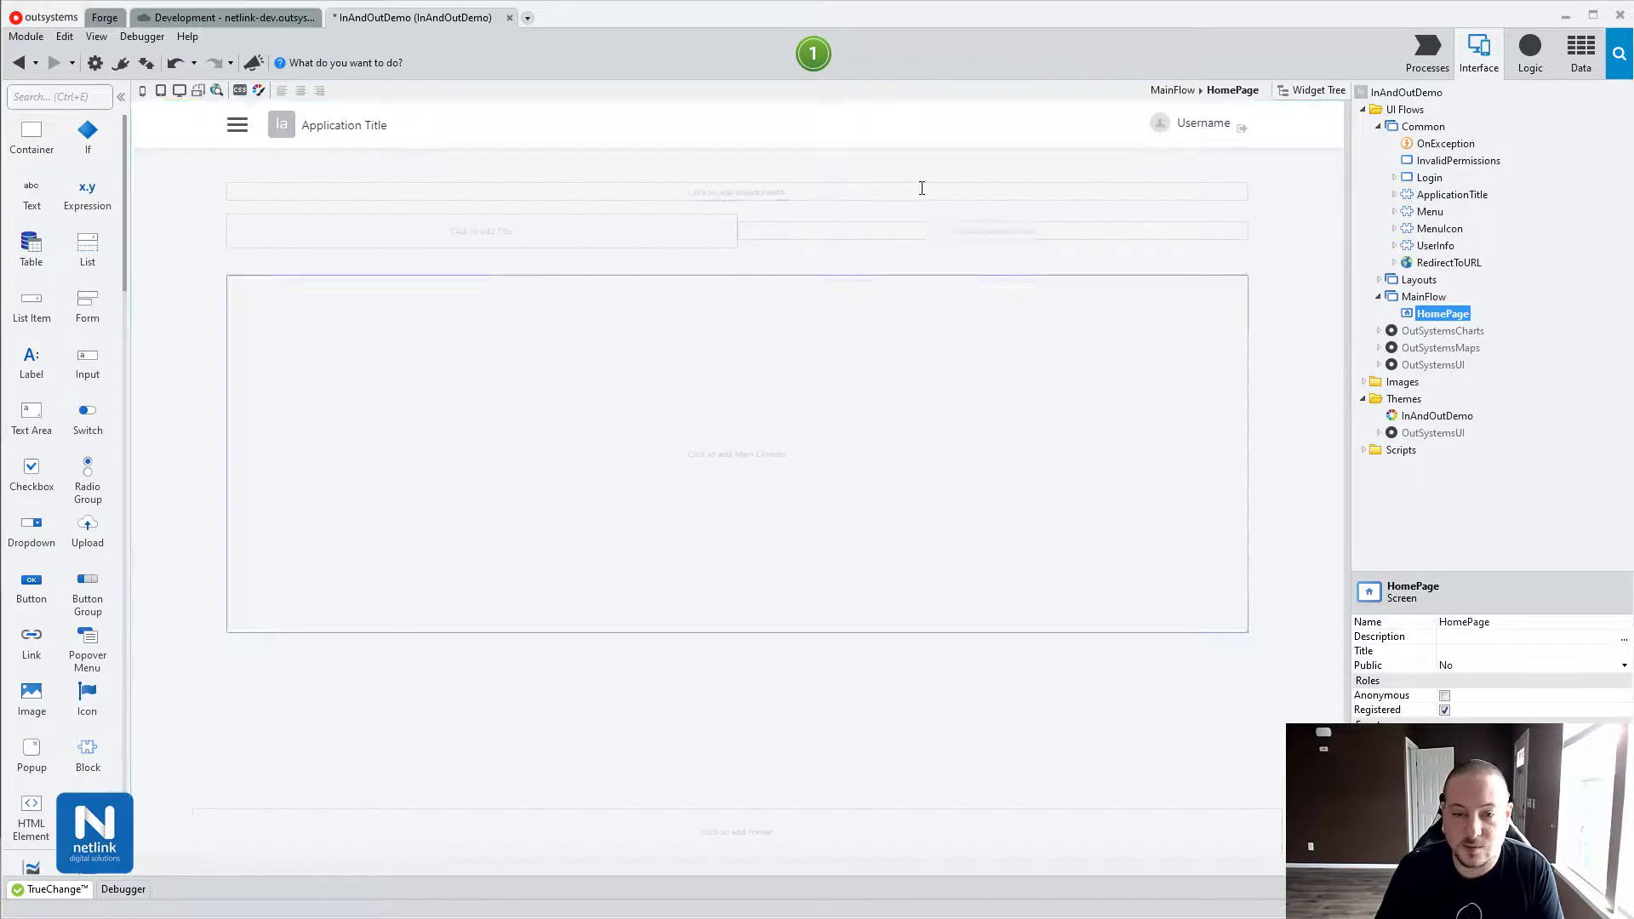
{"action": "key", "text": "F5"}
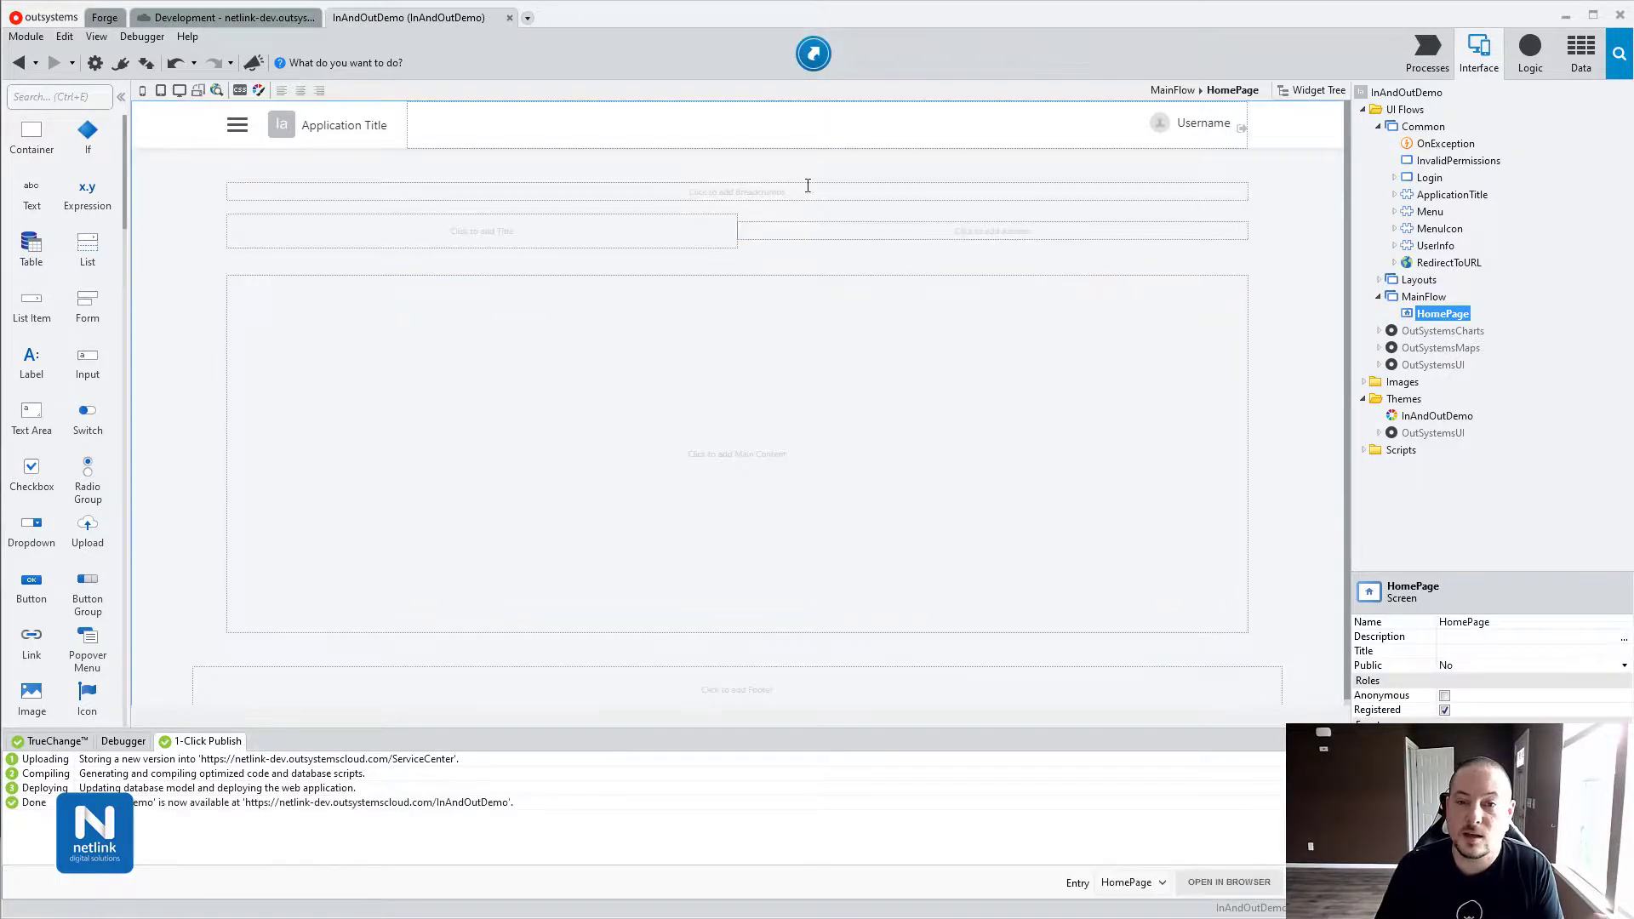
Open the published HomePage in Chrome and select its URL in the address bar for copying.
{"action": "left_click", "coordinate": [812, 58]}
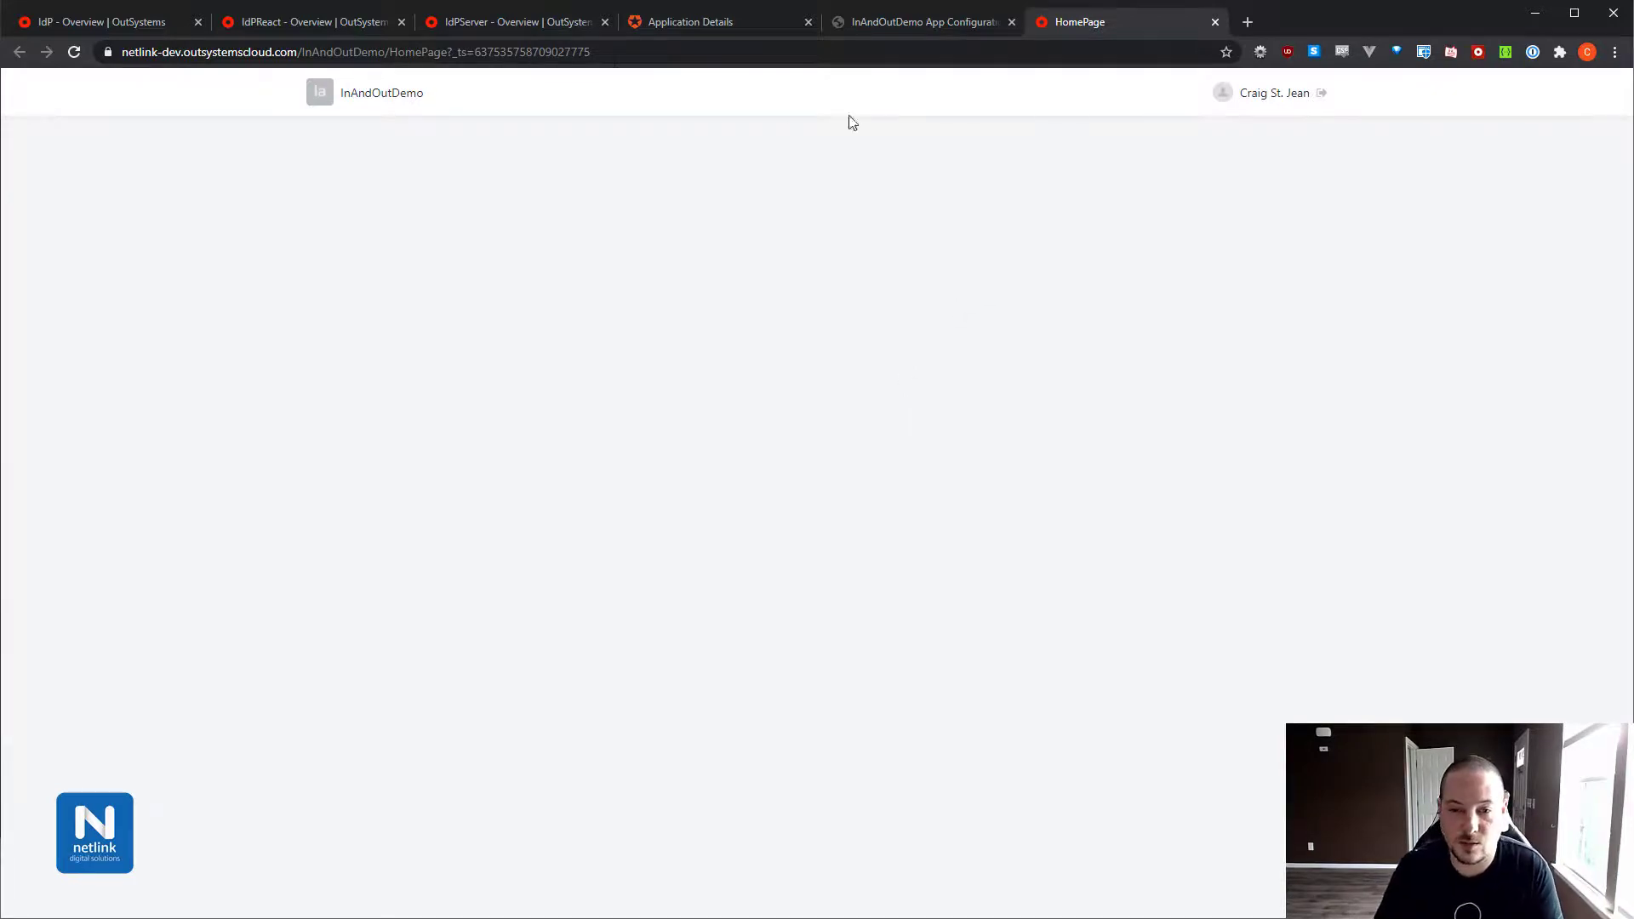
{"action": "left_click", "coordinate": [621, 53]}
{"action": "key", "text": "ctrl+c"}
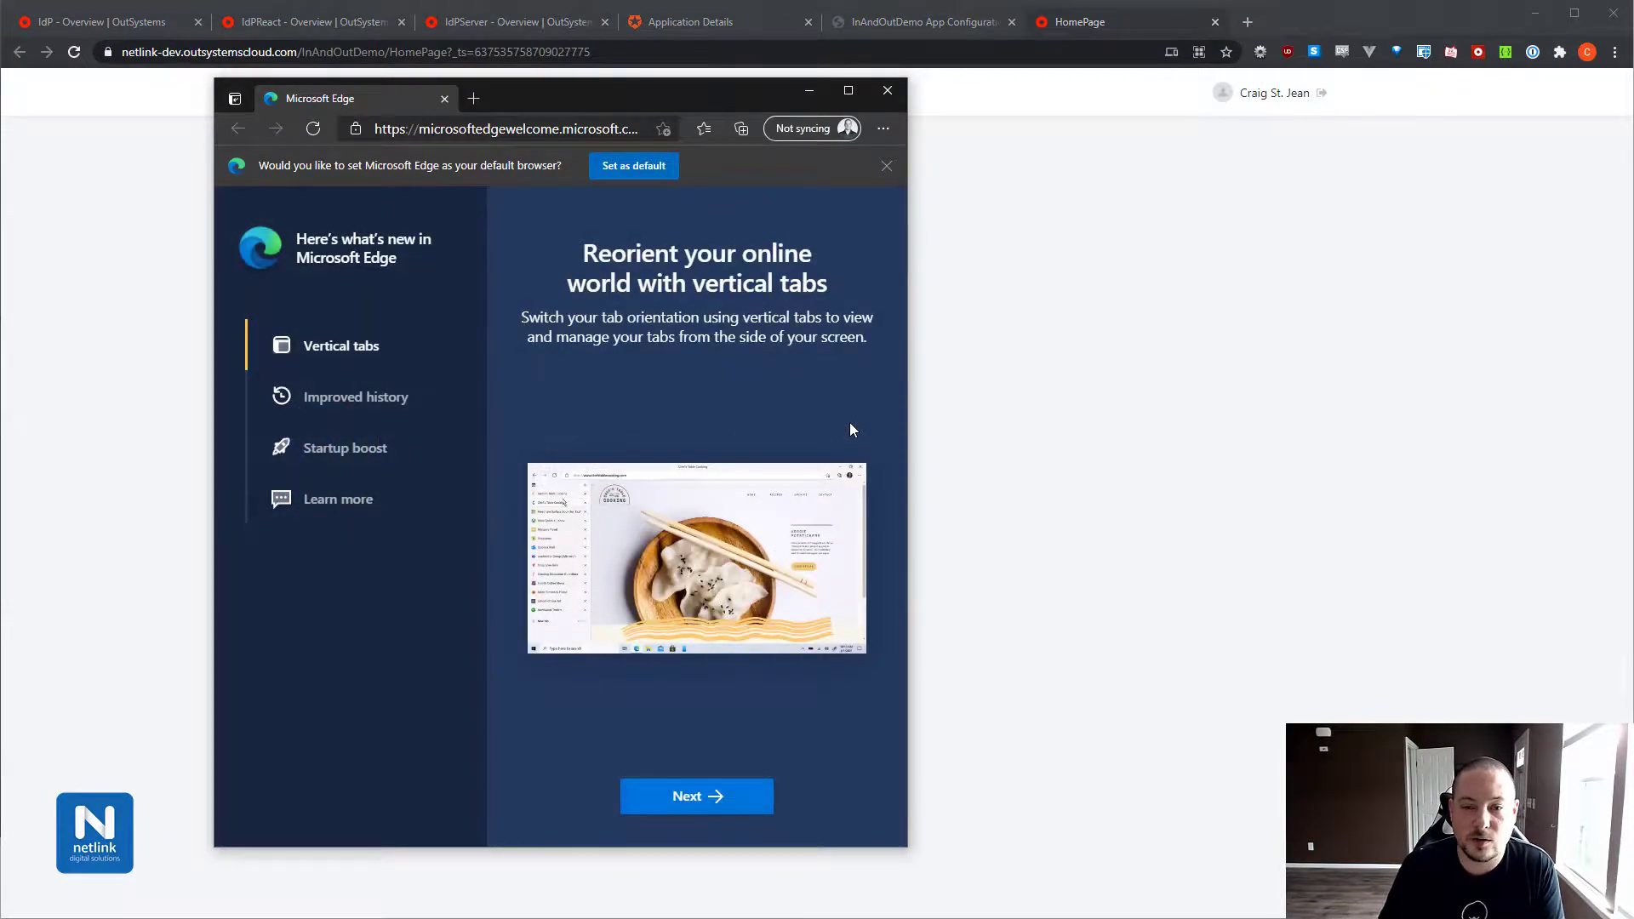
Paste the copied HomePage address into Edge and load it.
{"action": "left_click", "coordinate": [511, 128]}
{"action": "key", "text": "ctrl+v"}
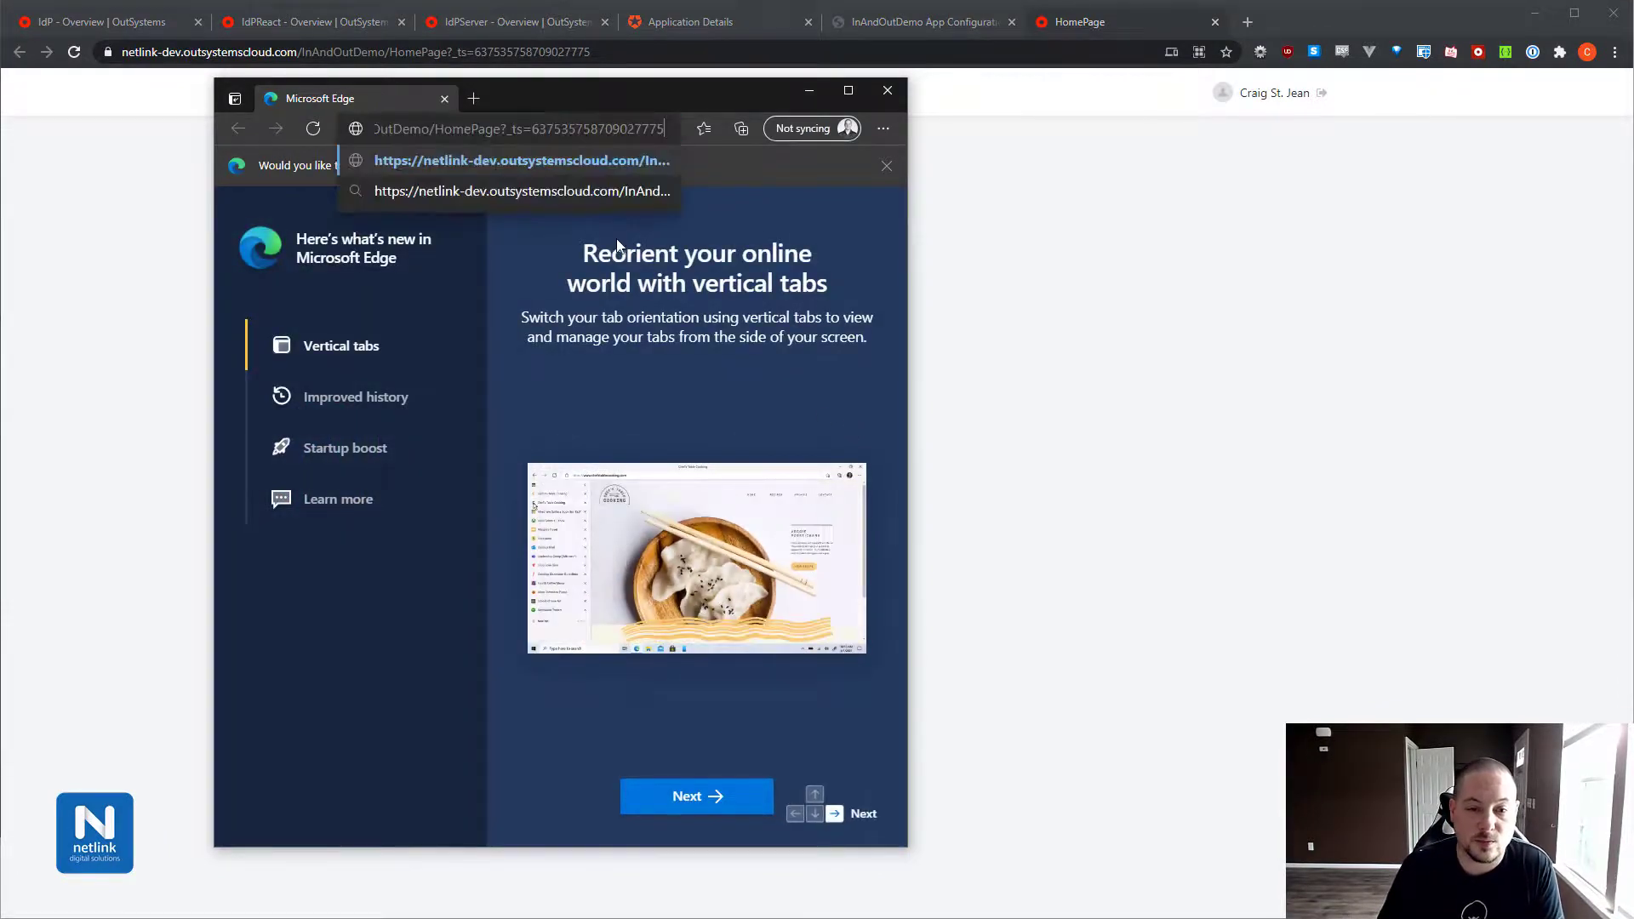
{"action": "key", "text": "Return"}
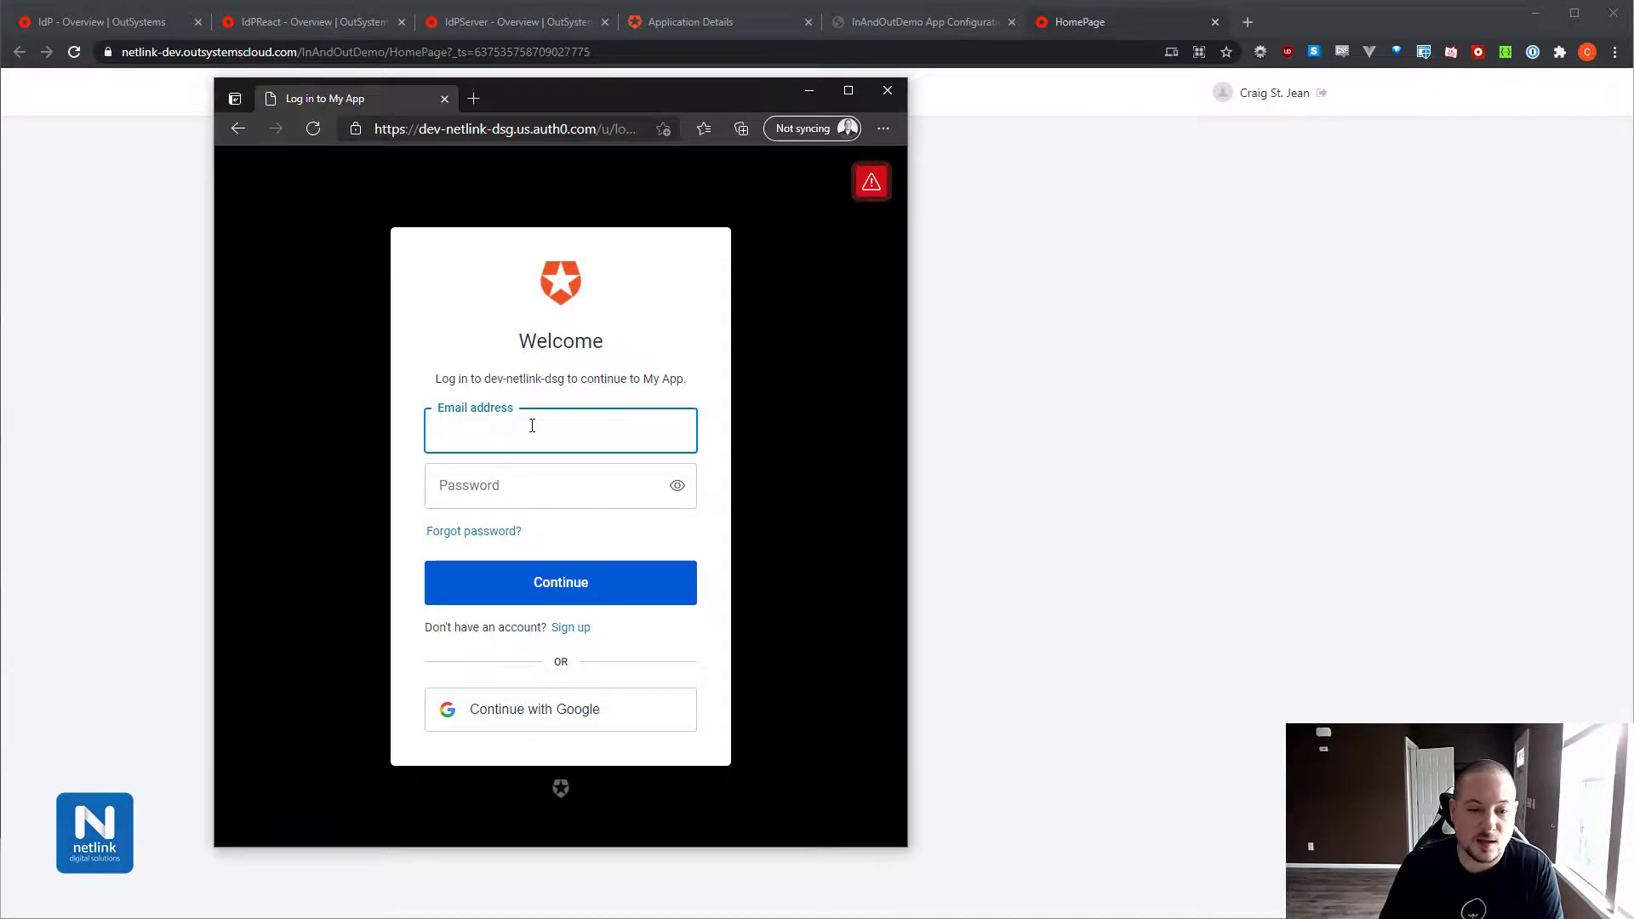
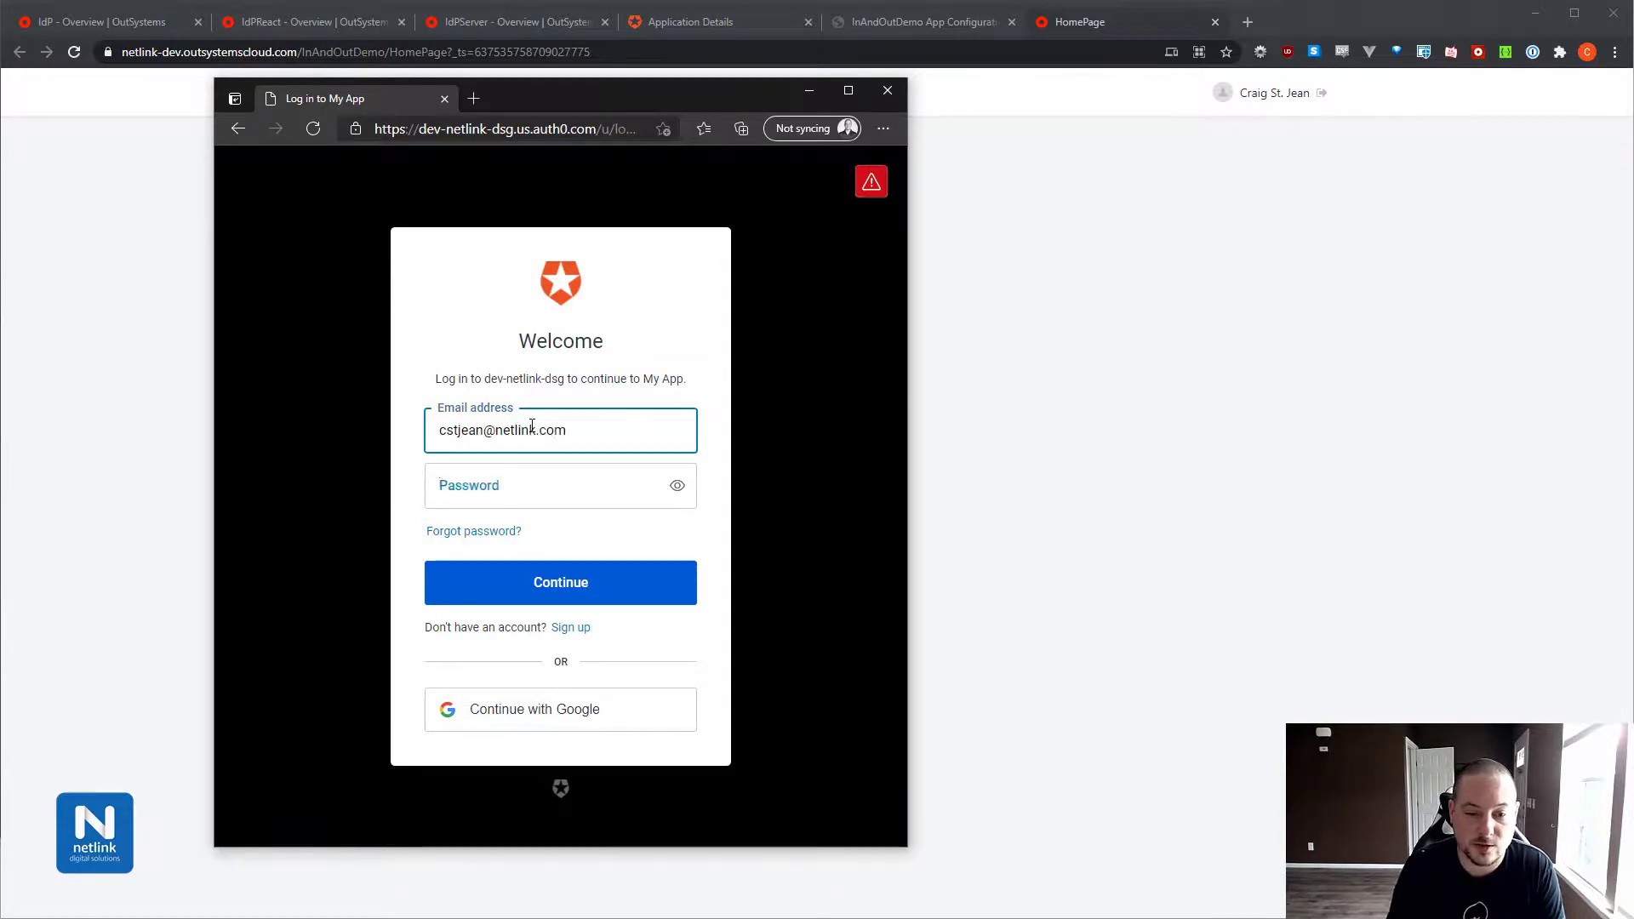
Sign in on the Auth0 page with the account e-mail and password, declining to save the password.
{"action": "key", "text": "Tab"}
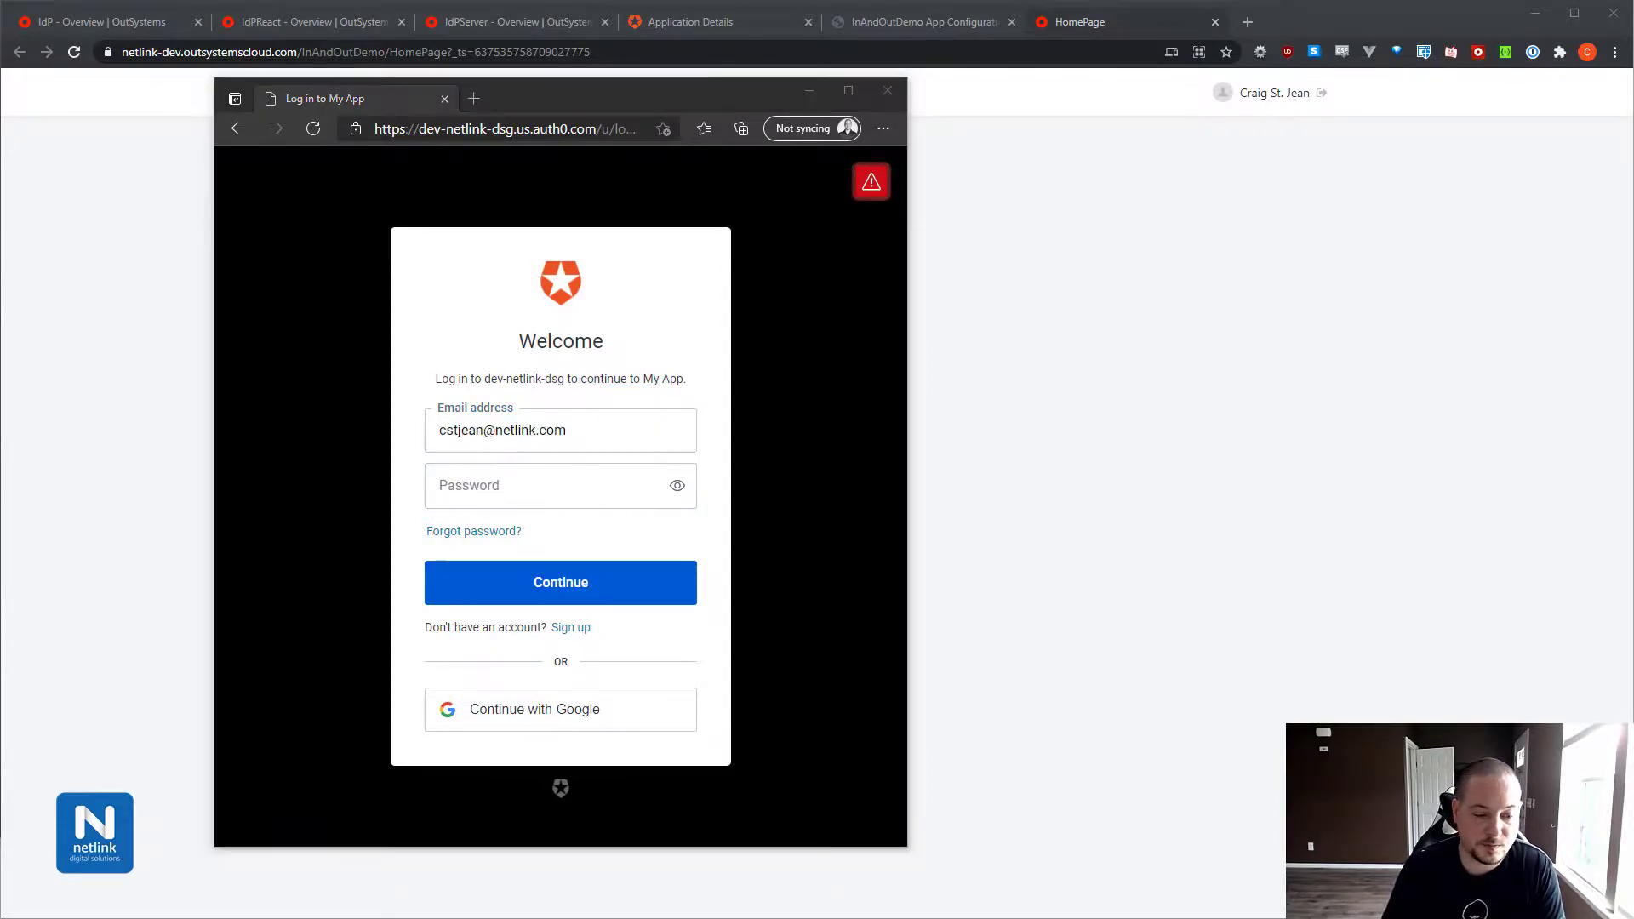
{"action": "left_click", "coordinate": [518, 499]}
{"action": "key", "text": "ctrl+v"}
{"action": "left_click", "coordinate": [655, 593]}
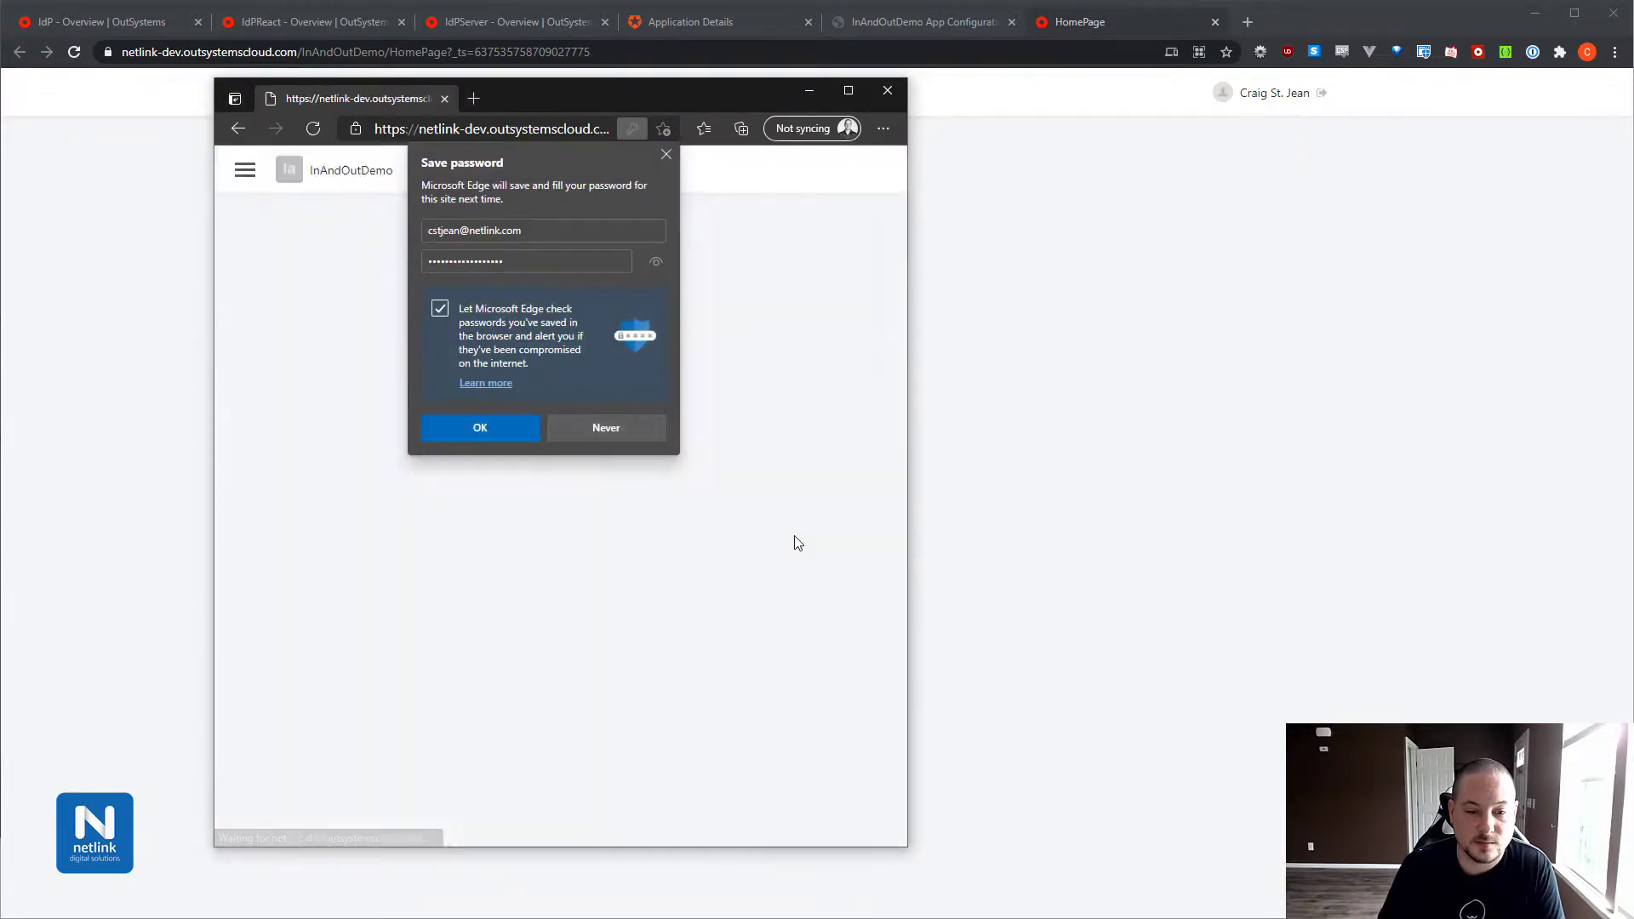
{"action": "left_click", "coordinate": [662, 155]}
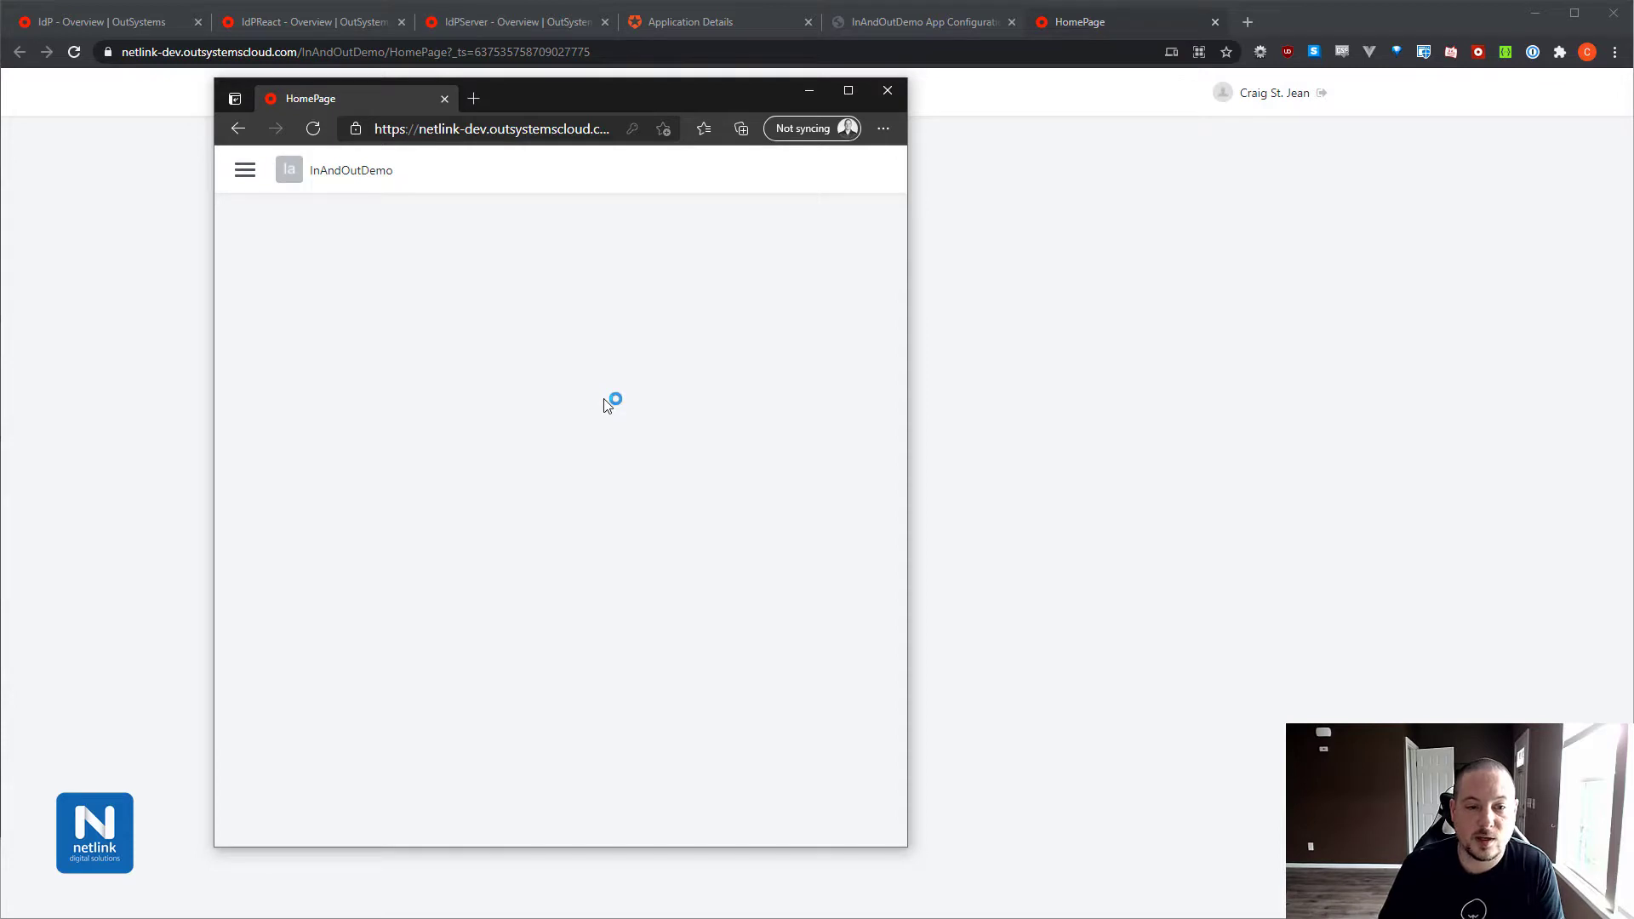